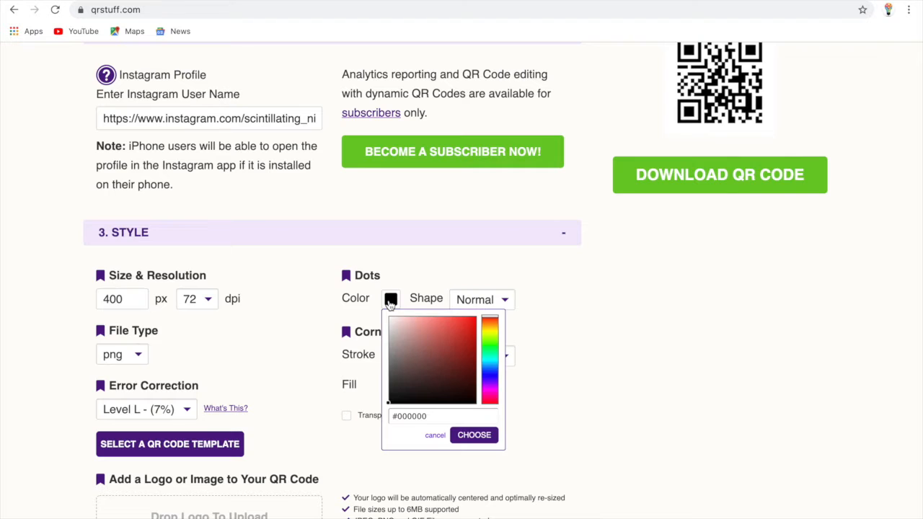
# Set the QR code's dots color to dark green #16641a.
pyautogui.click(456, 372)
pyautogui.click(474, 436)
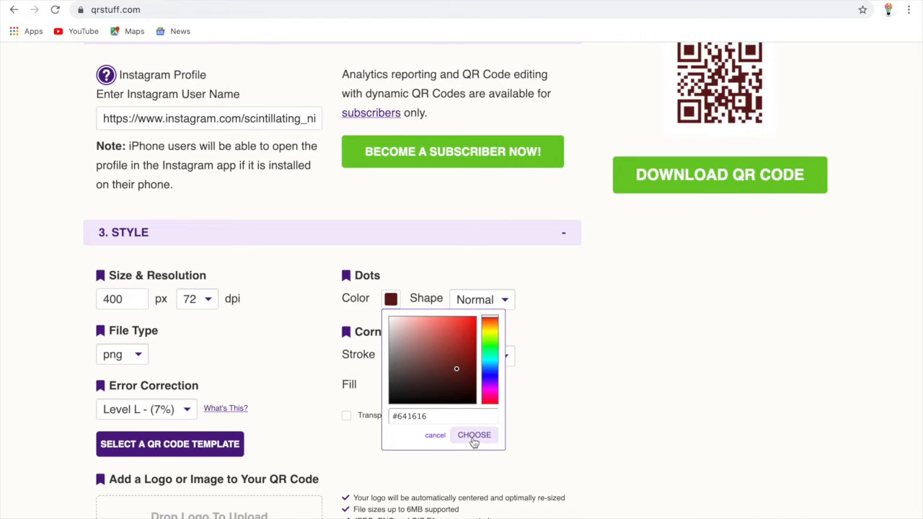
pyautogui.click(488, 396)
pyautogui.moveTo(488, 396); pyautogui.dragTo(490, 352)
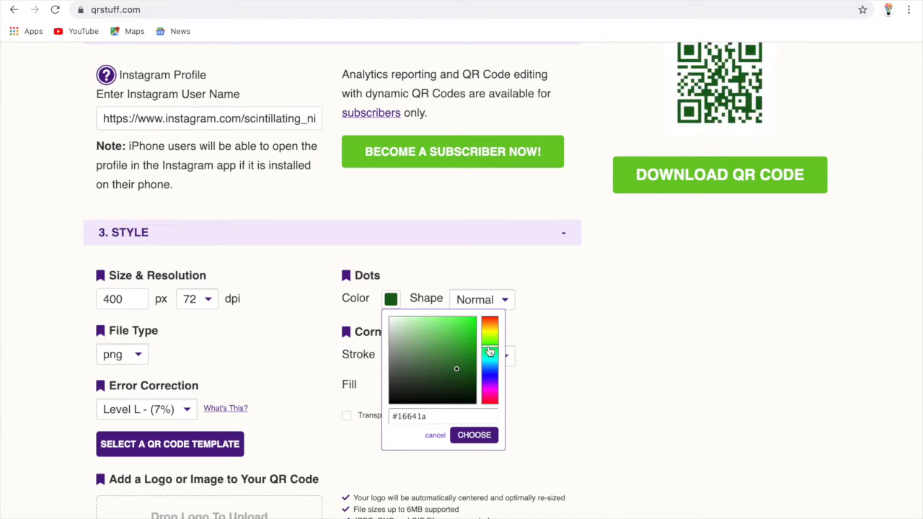
pyautogui.click(465, 436)
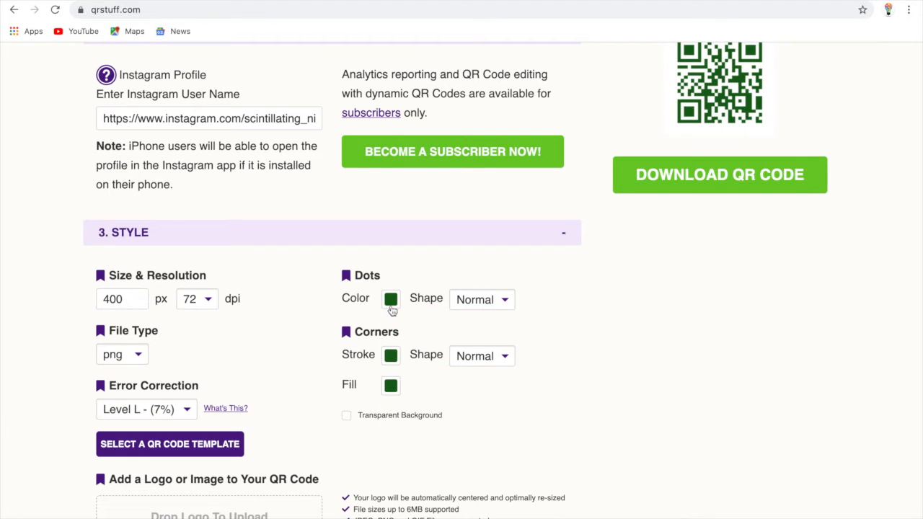
# Set the dots shape to Rounded Squares and the corners shape to Rounded.
pyautogui.click(499, 301)
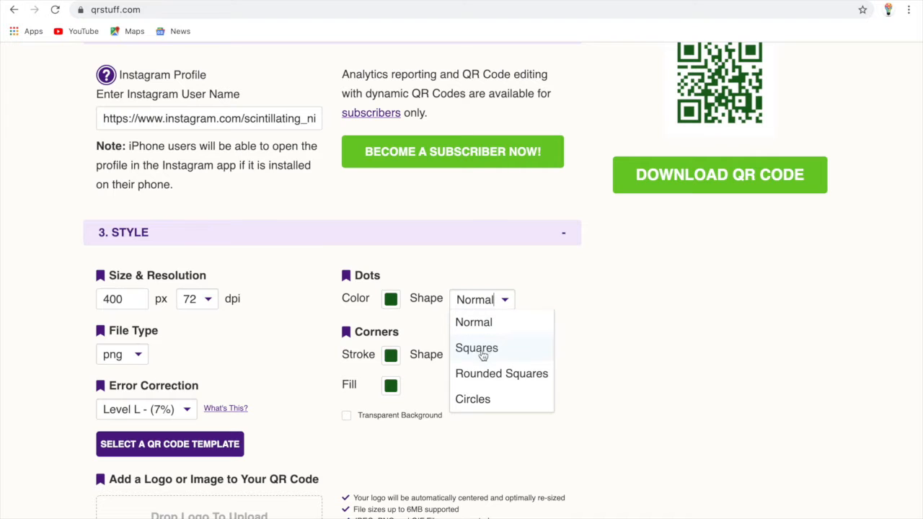
pyautogui.click(482, 380)
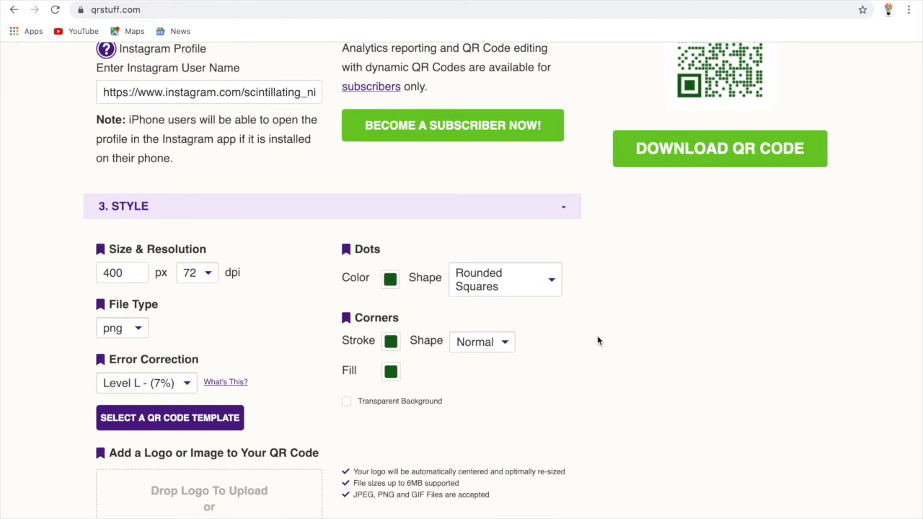
pyautogui.scroll(2, 597, 336)
pyautogui.scroll(-1, 597, 336)
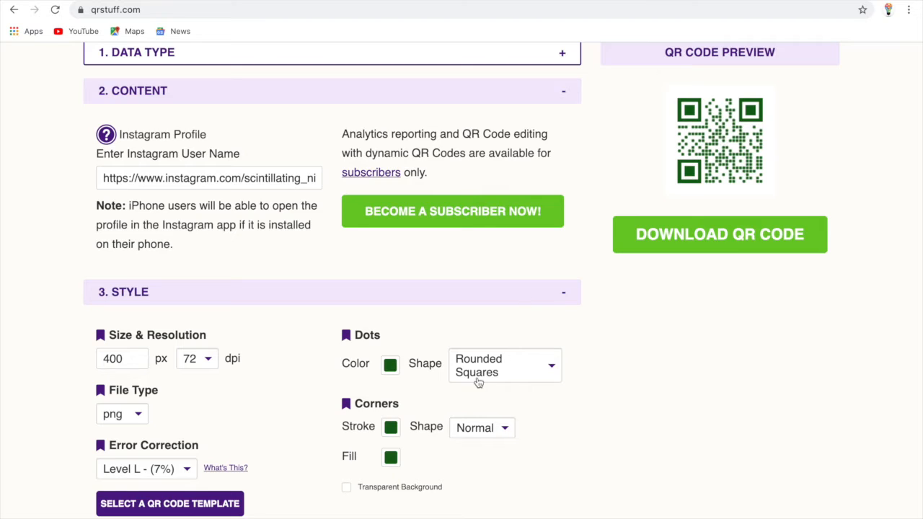
pyautogui.click(482, 436)
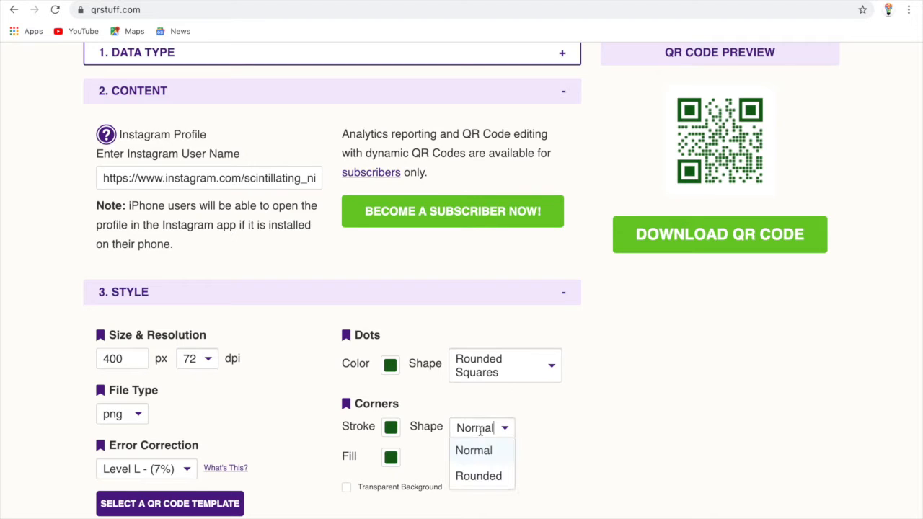
pyautogui.click(476, 477)
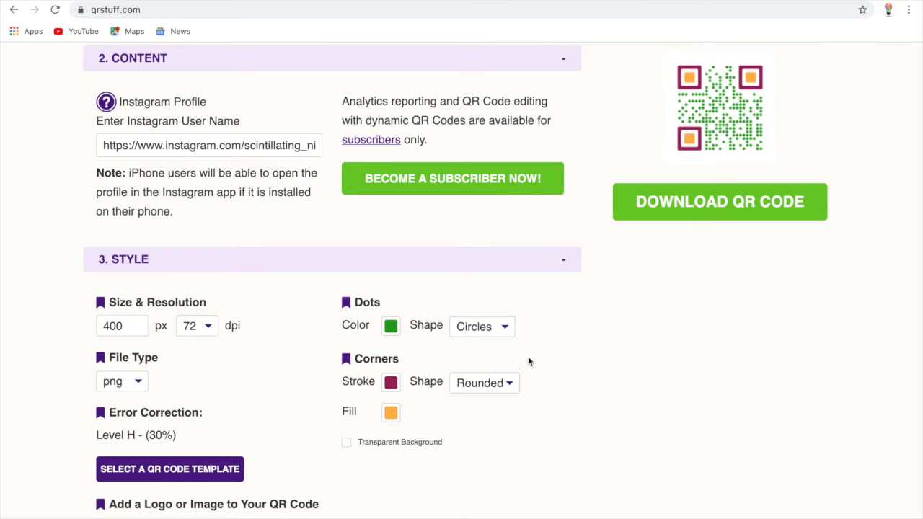
# Look through the available QR code templates and their subscription requirement, and close the template chooser.
pyautogui.scroll(-2, 529, 365)
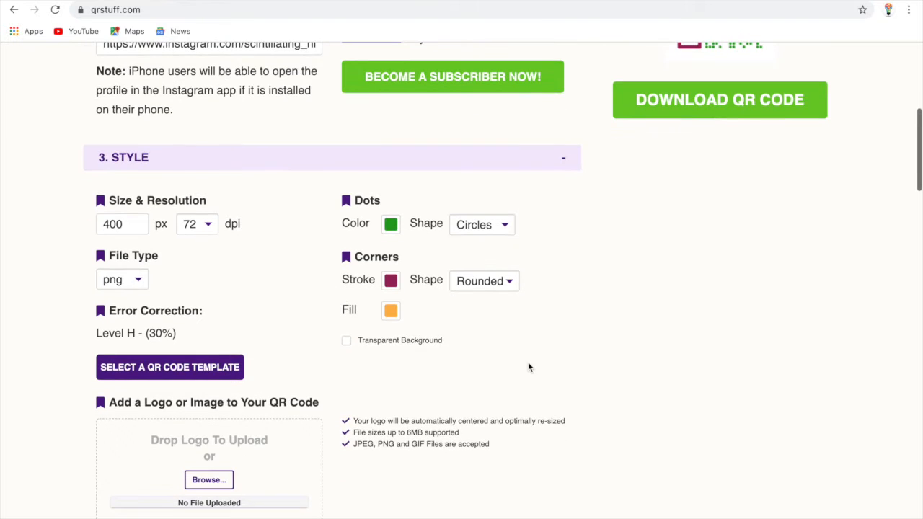
pyautogui.click(143, 372)
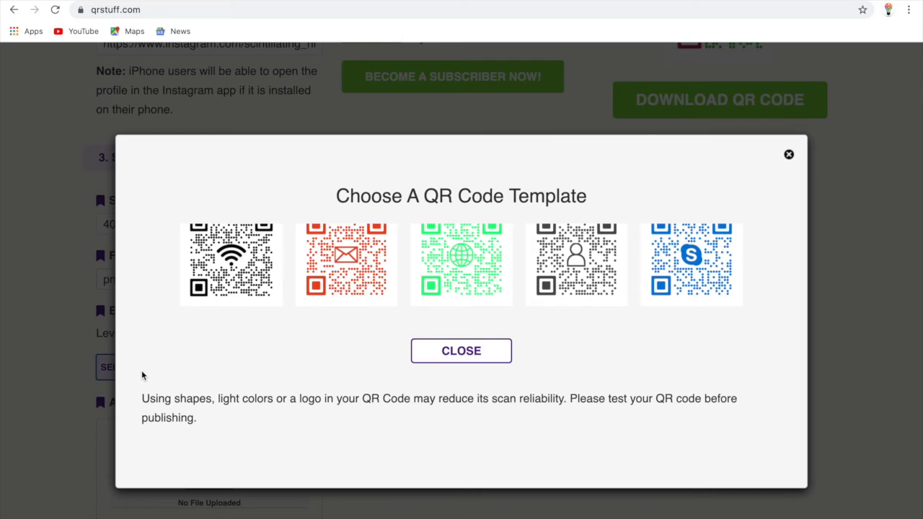
pyautogui.scroll(4, 306, 288)
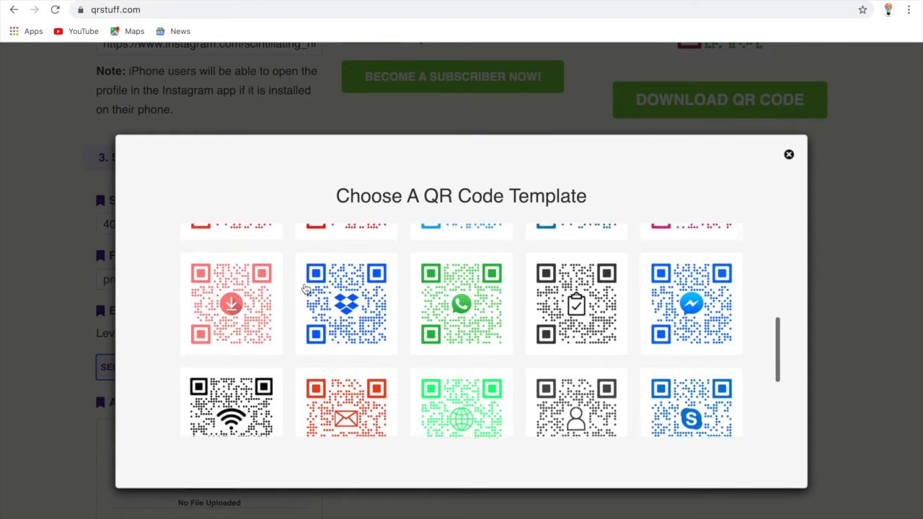
pyautogui.scroll(3, 306, 289)
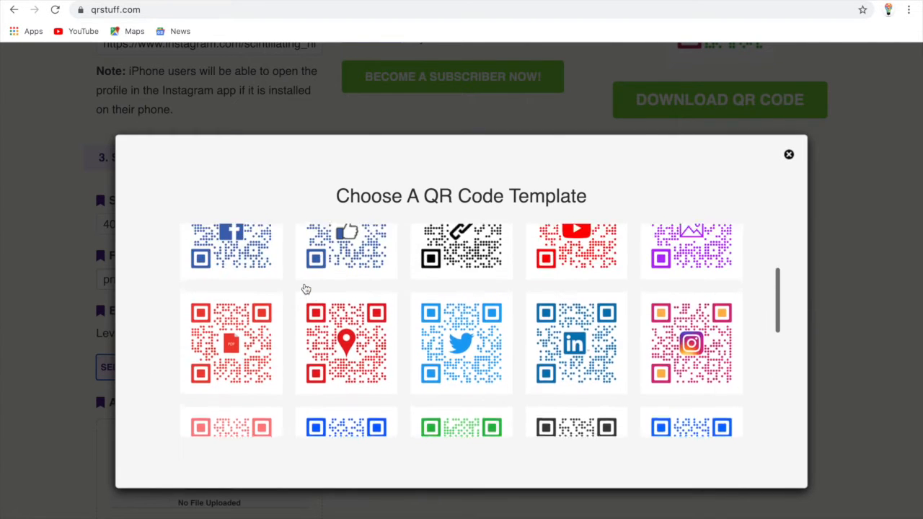
pyautogui.scroll(-2, 306, 287)
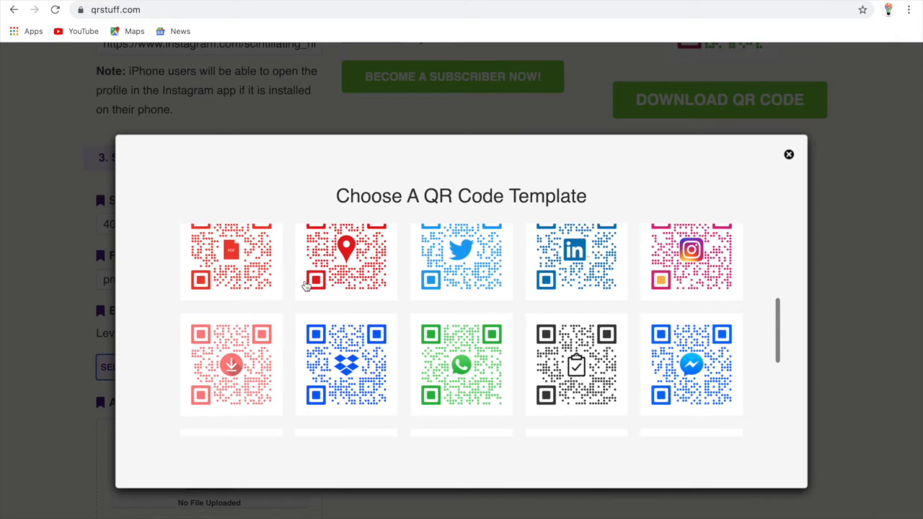
pyautogui.scroll(-2, 306, 286)
pyautogui.scroll(4, 306, 286)
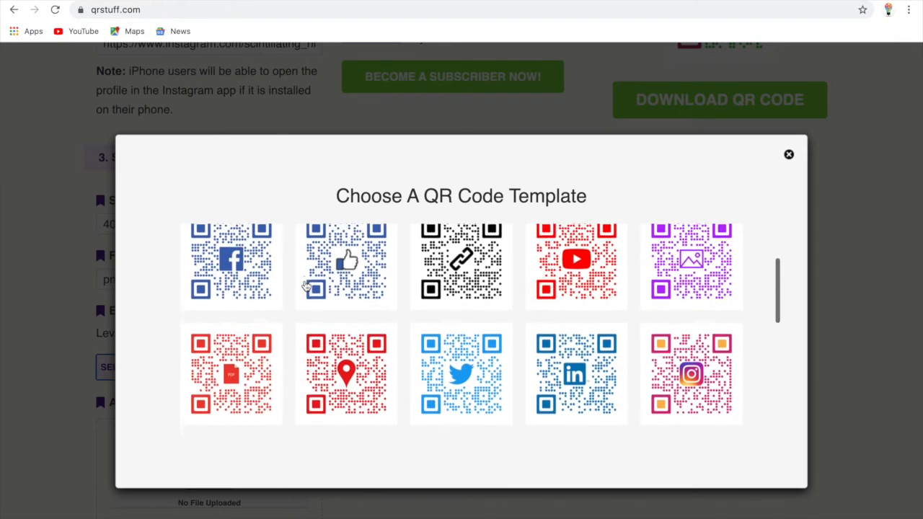
pyautogui.scroll(3, 306, 286)
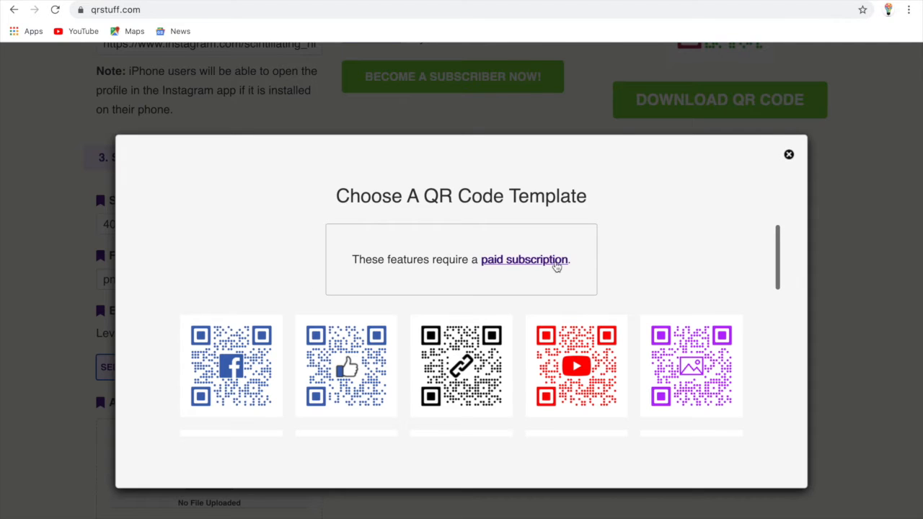
pyautogui.click(789, 155)
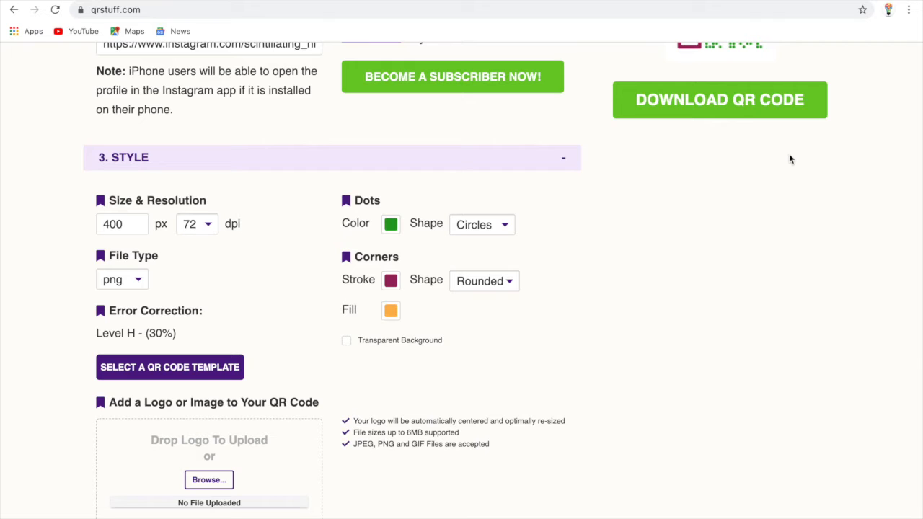
# Download the styled QR code and enlarge the window showing the downloaded PNG in Preview.
pyautogui.scroll(1, 789, 155)
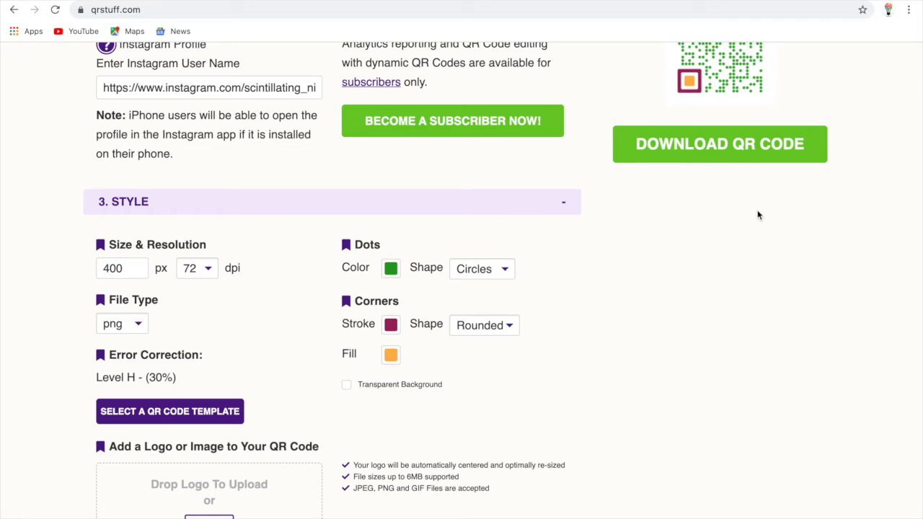
pyautogui.scroll(2, 757, 215)
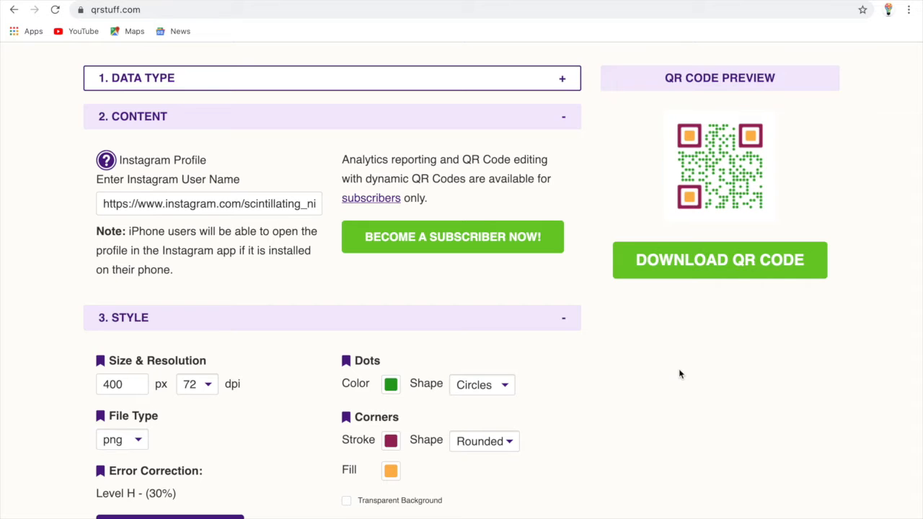
pyautogui.scroll(-1, 604, 456)
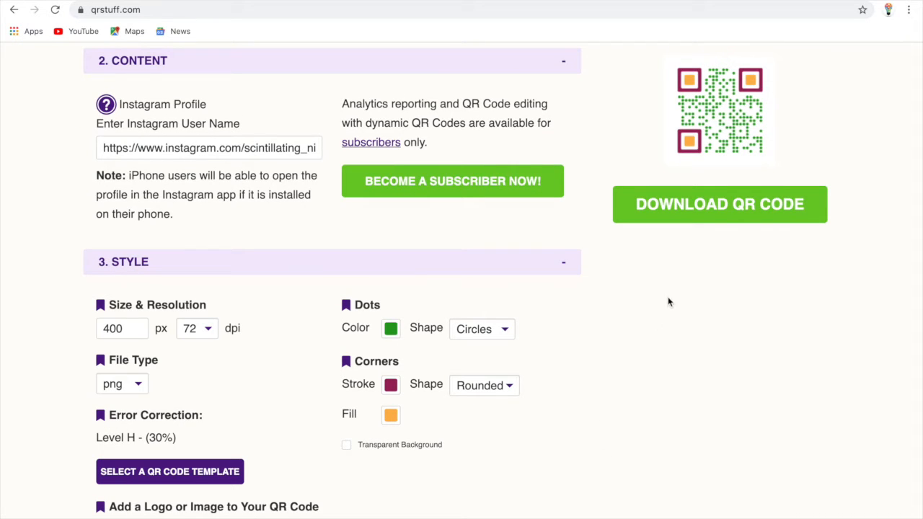
pyautogui.click(697, 208)
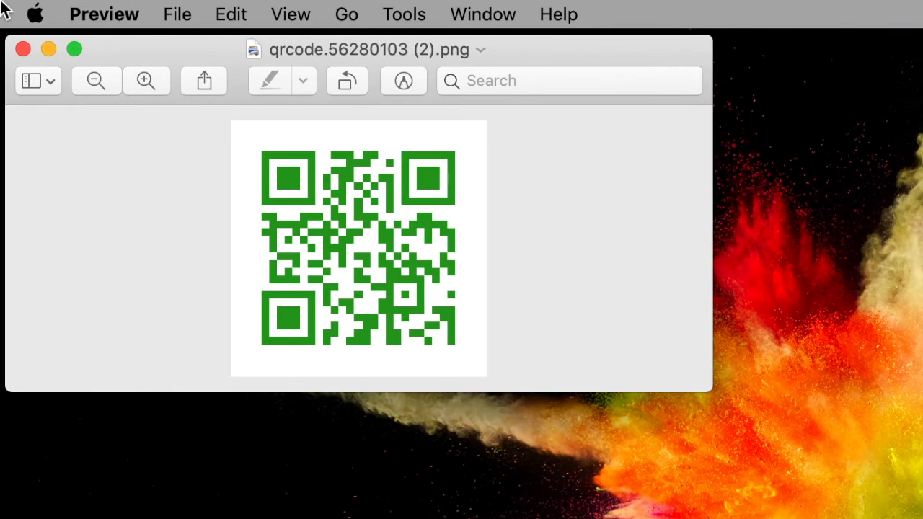
pyautogui.click(75, 49)
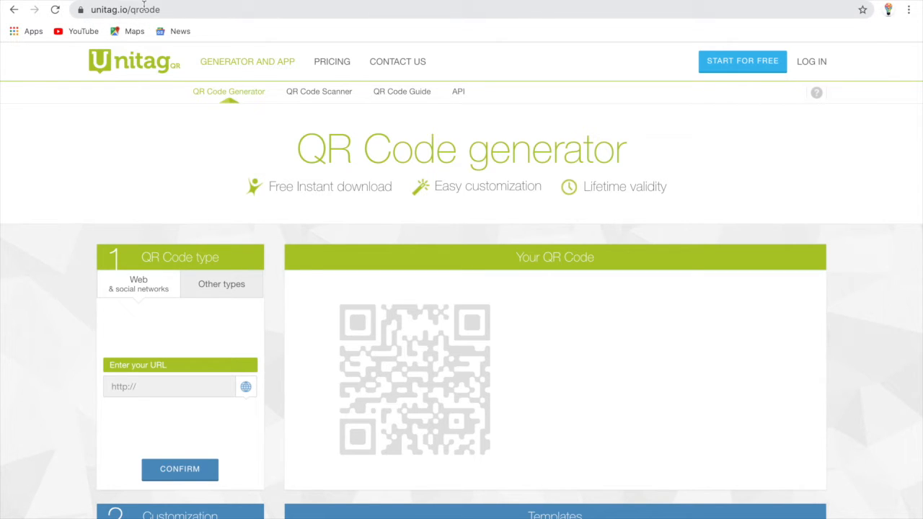
# On unitag.io, look at the other QR code types and generate a web QR code from the copied Instagram profile URL.
pyautogui.scroll(-2, 250, 275)
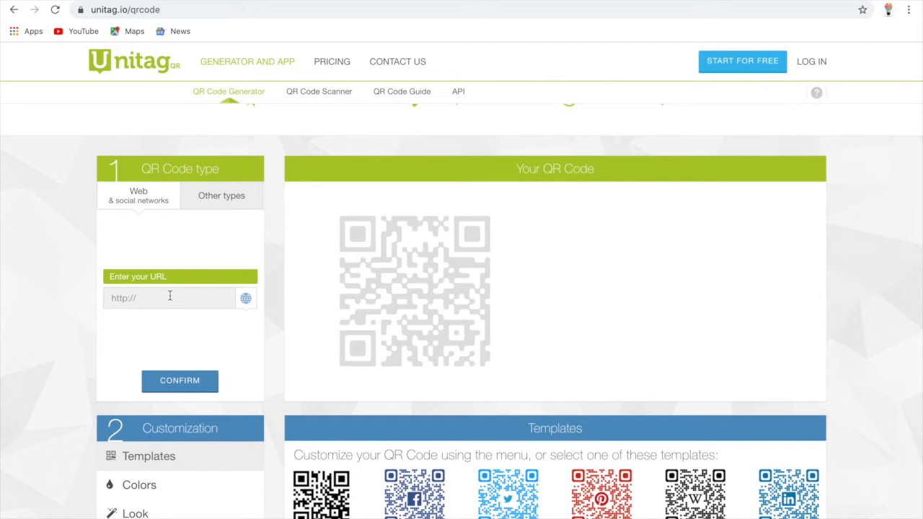
pyautogui.click(215, 197)
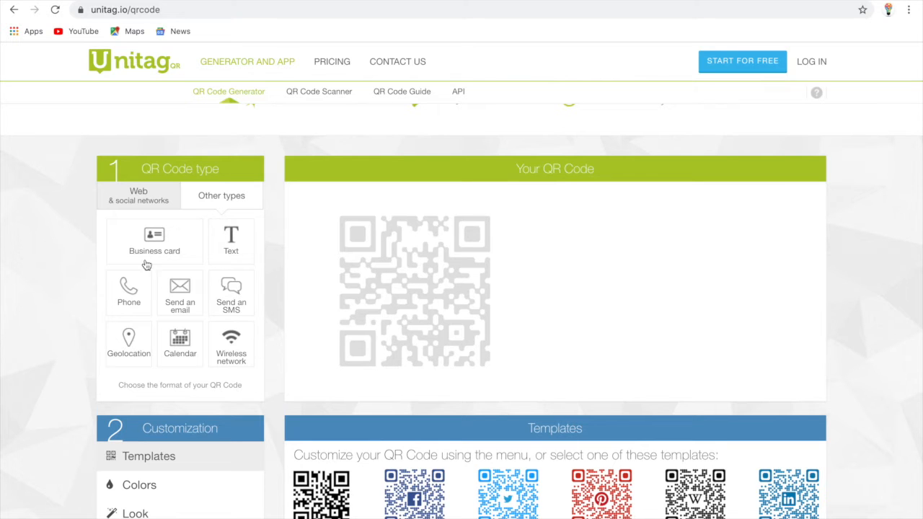
pyautogui.click(126, 205)
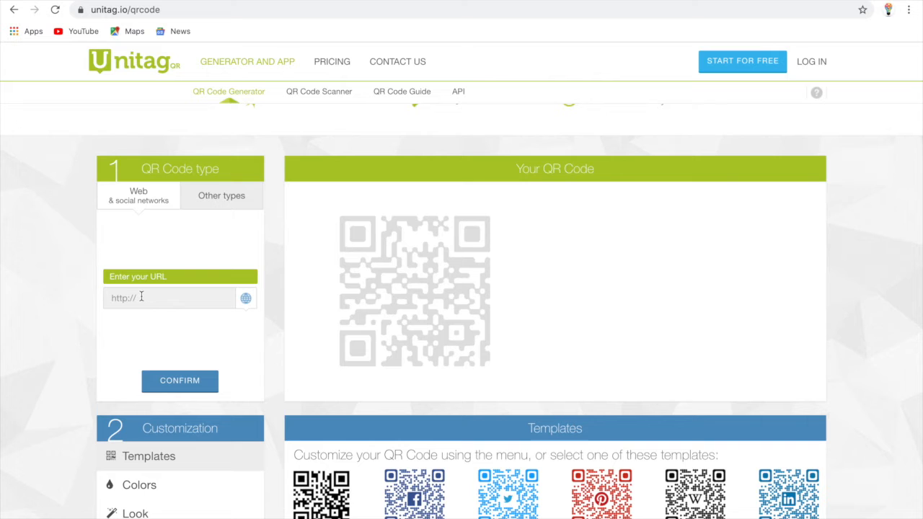
pyautogui.hotkey('ctrl', 'v')
pyautogui.click(181, 383)
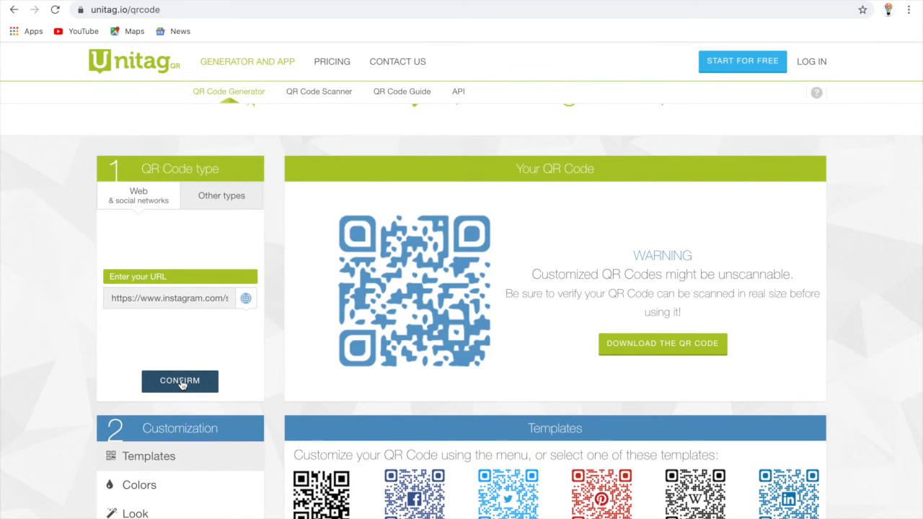
# Apply the Instagram template to the QR code.
pyautogui.scroll(-3, 180, 384)
pyautogui.scroll(1, 181, 383)
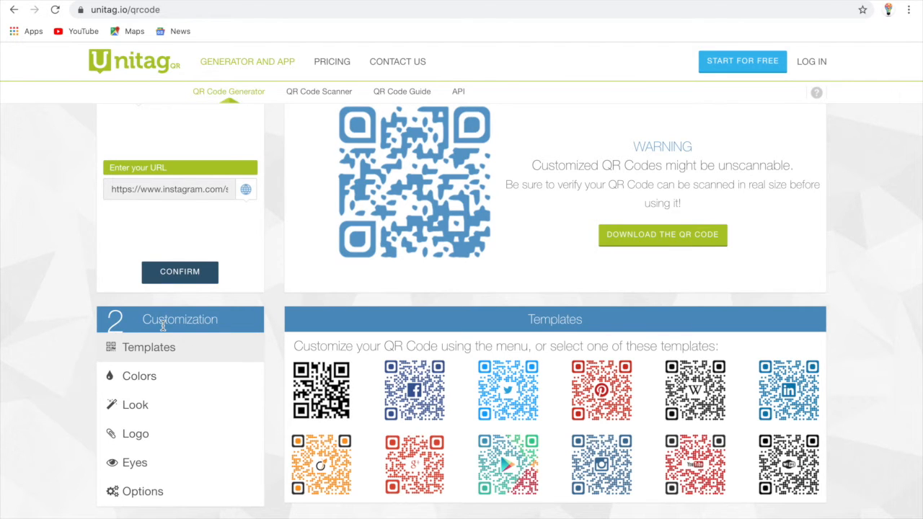
pyautogui.scroll(-1, 163, 325)
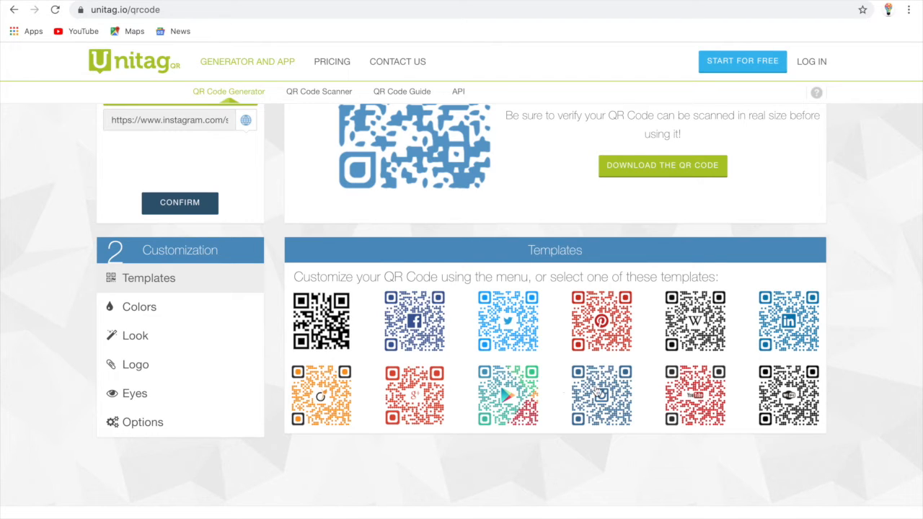
pyautogui.click(618, 417)
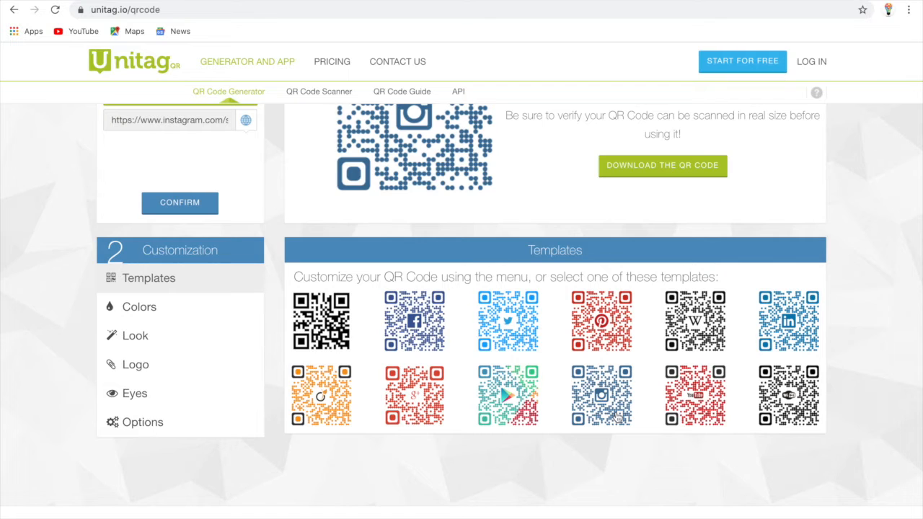
# Set the QR code's single color to purple 843ab3.
pyautogui.scroll(1, 236, 240)
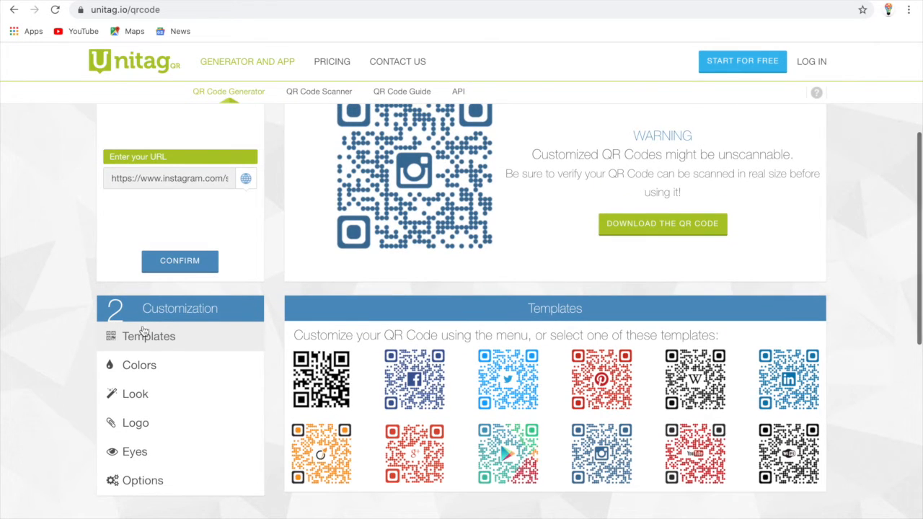
pyautogui.click(148, 373)
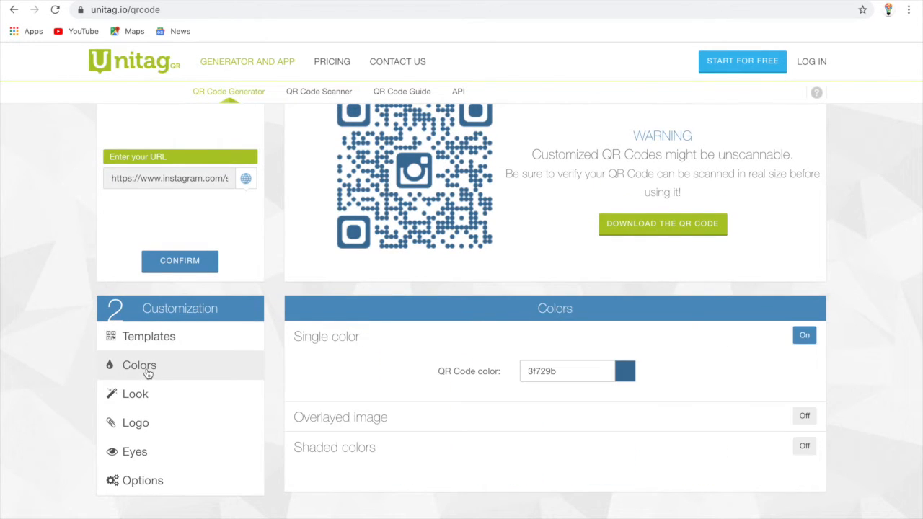
pyautogui.click(624, 371)
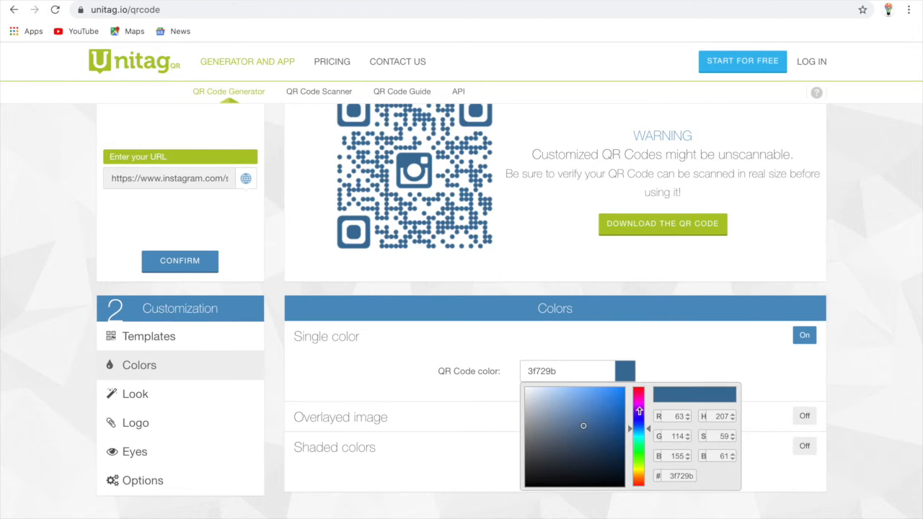
pyautogui.click(638, 407)
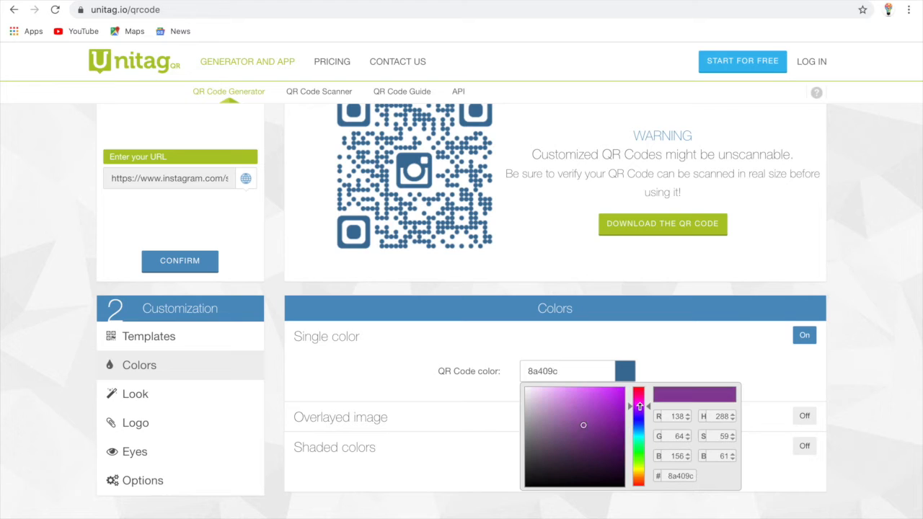
pyautogui.click(805, 336)
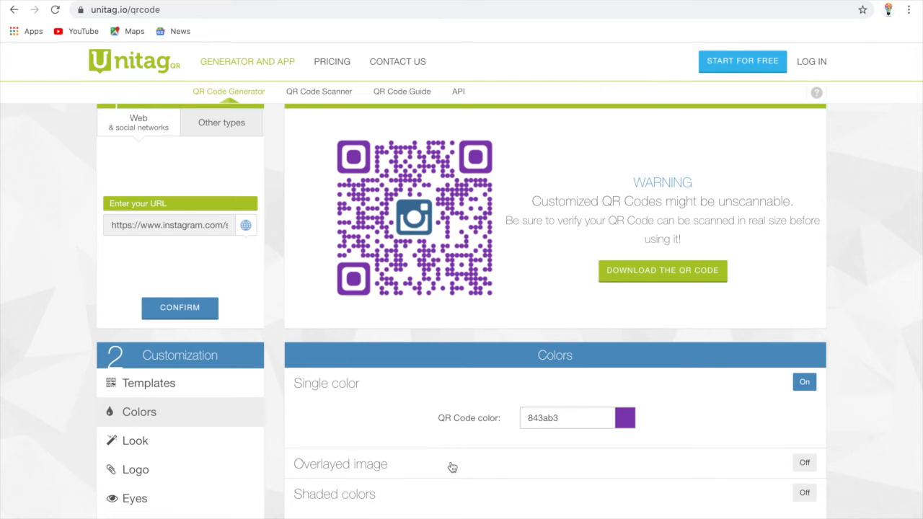
# View the overlayed image option and switch the QR code's coloring to shaded colors.
pyautogui.click(452, 465)
pyautogui.scroll(-2, 450, 462)
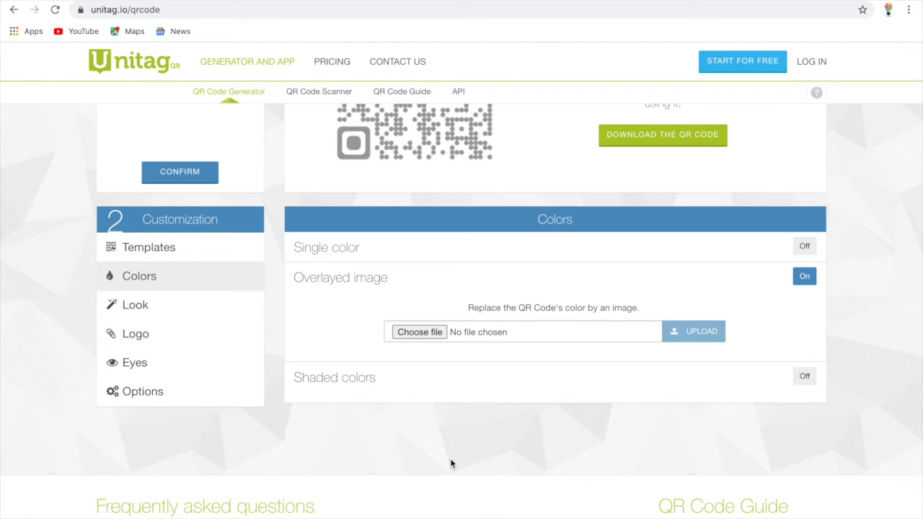
pyautogui.click(422, 380)
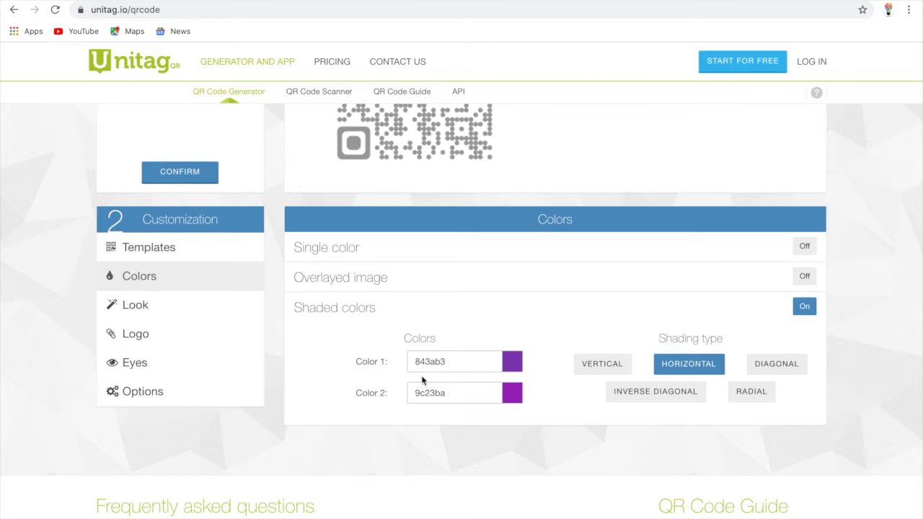
# Set the second shaded color of the QR code to green 23ba80.
pyautogui.scroll(1, 479, 299)
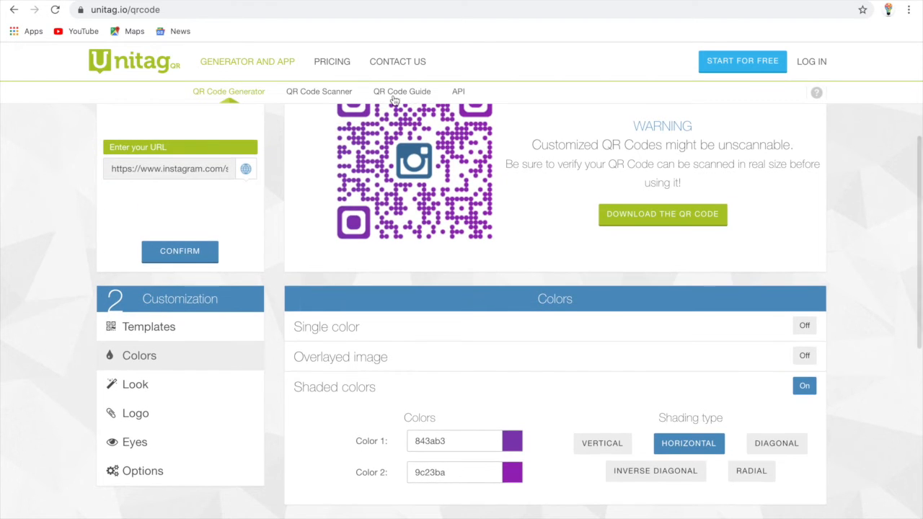
pyautogui.click(512, 475)
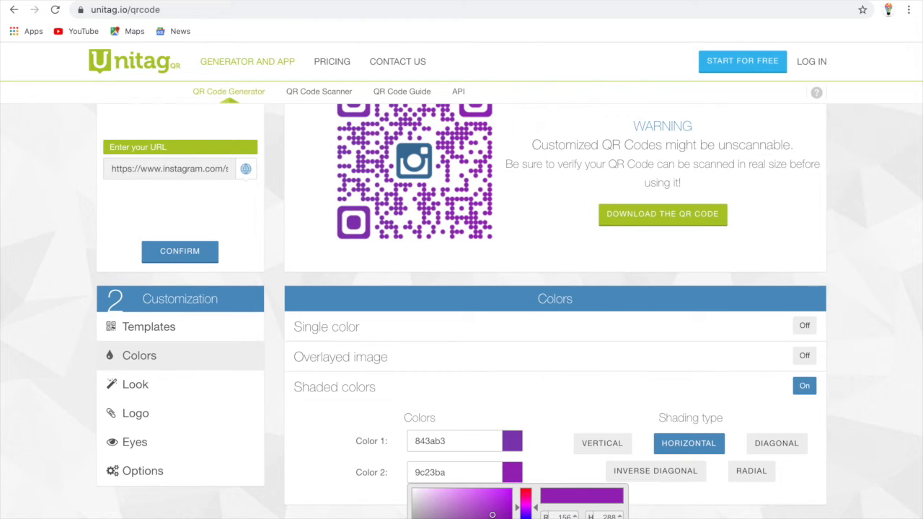
pyautogui.click(525, 518)
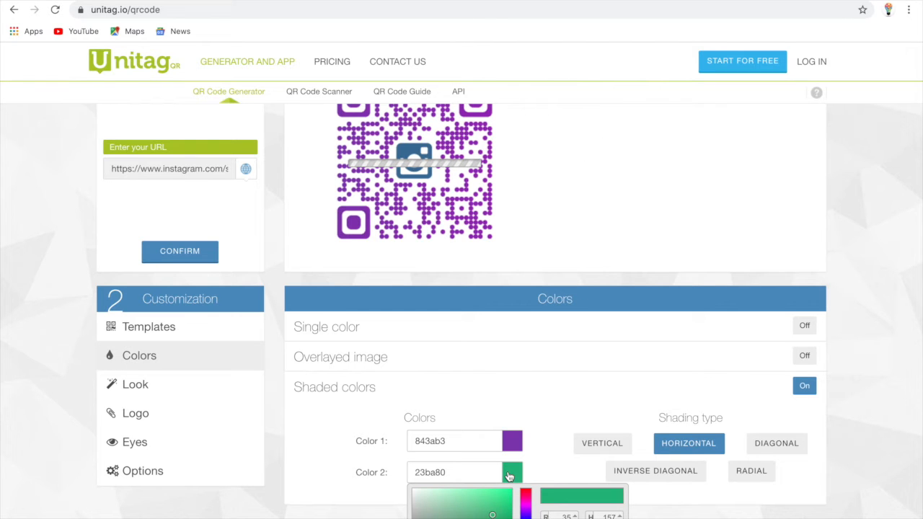
pyautogui.scroll(-1, 560, 369)
pyautogui.scroll(-3, 585, 311)
pyautogui.scroll(-1, 586, 311)
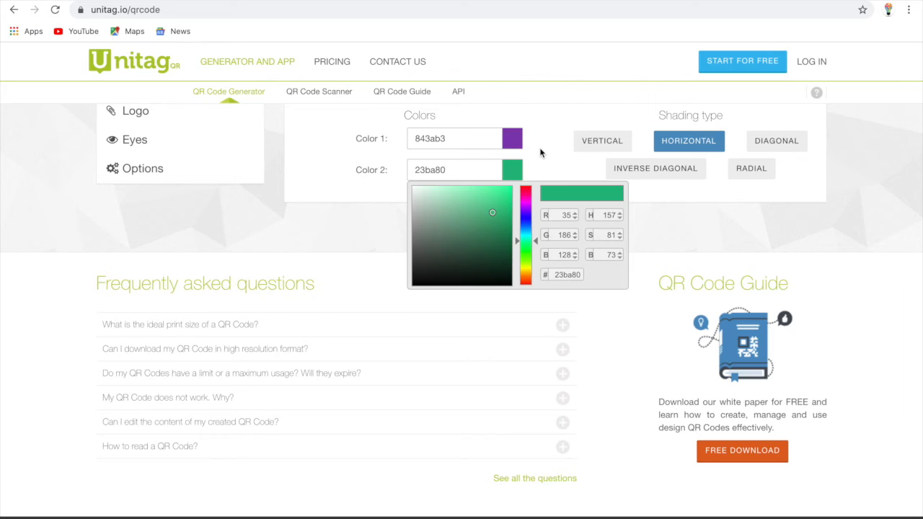
pyautogui.scroll(5, 539, 147)
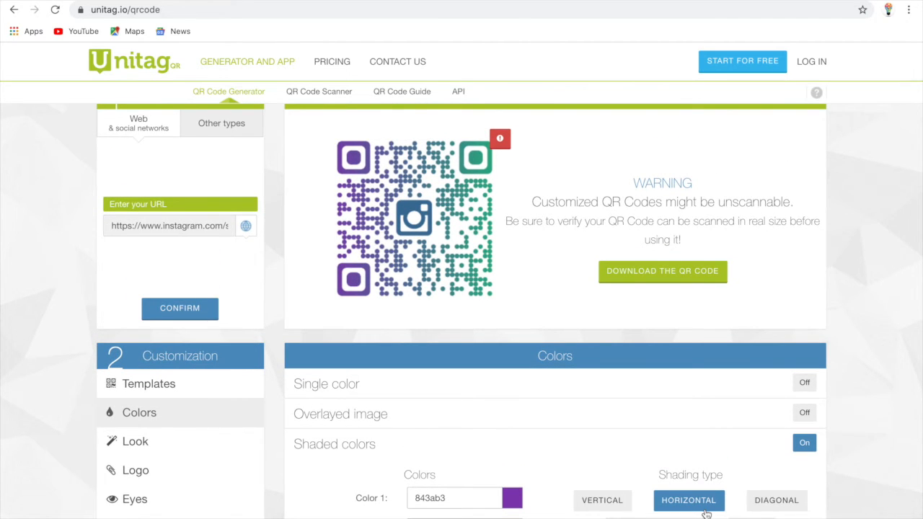
# Try the vertical, diagonal and radial shading types on the QR code and return to horizontal shading.
pyautogui.scroll(-2, 707, 514)
pyautogui.scroll(1, 707, 514)
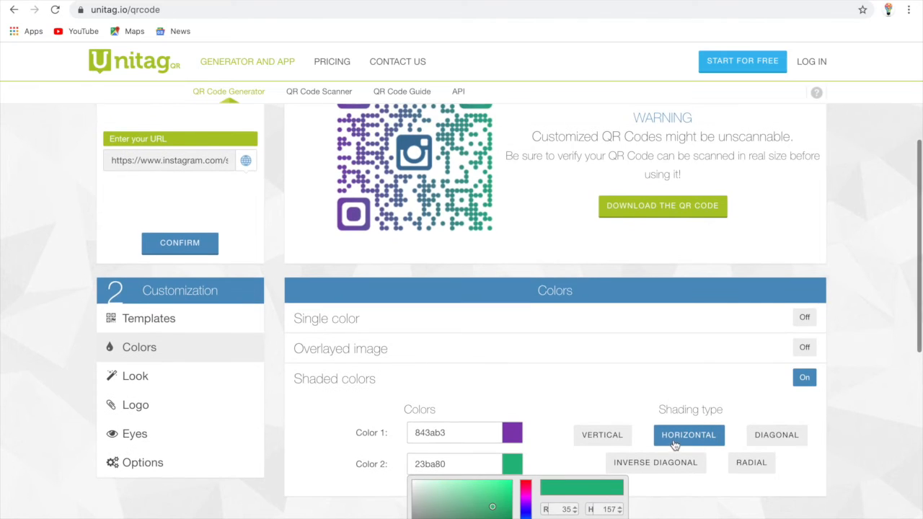
pyautogui.click(601, 436)
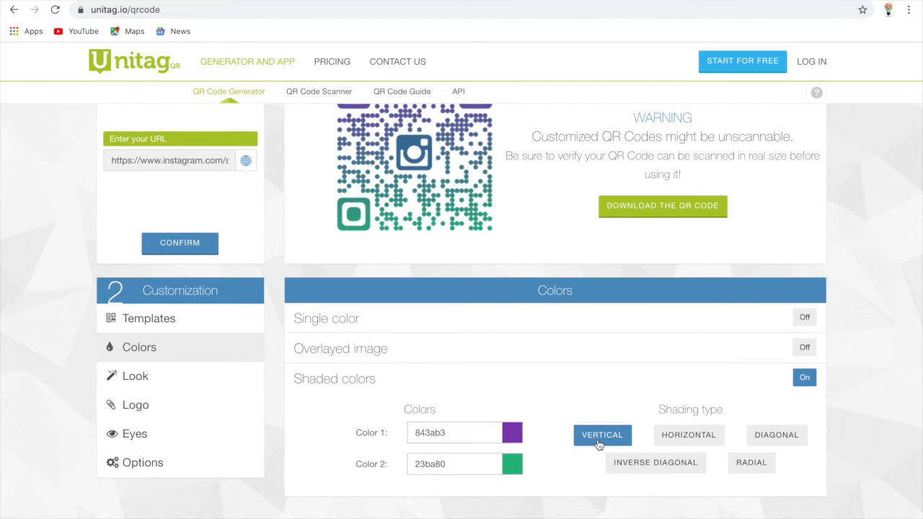
pyautogui.scroll(1, 599, 445)
pyautogui.scroll(-1, 599, 445)
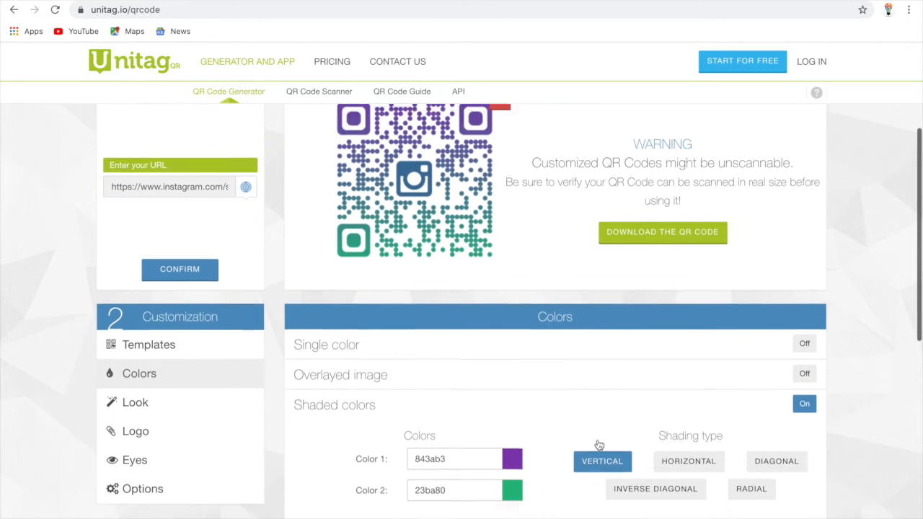
pyautogui.click(779, 450)
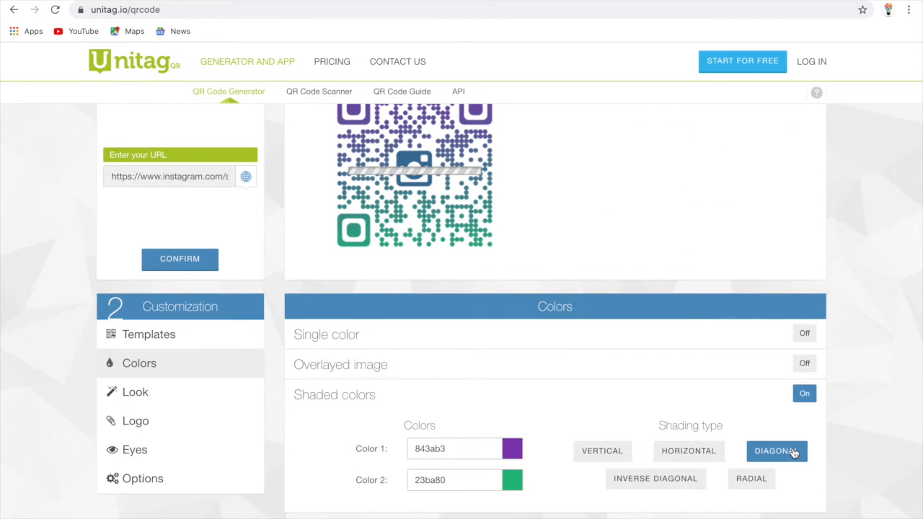
pyautogui.click(762, 483)
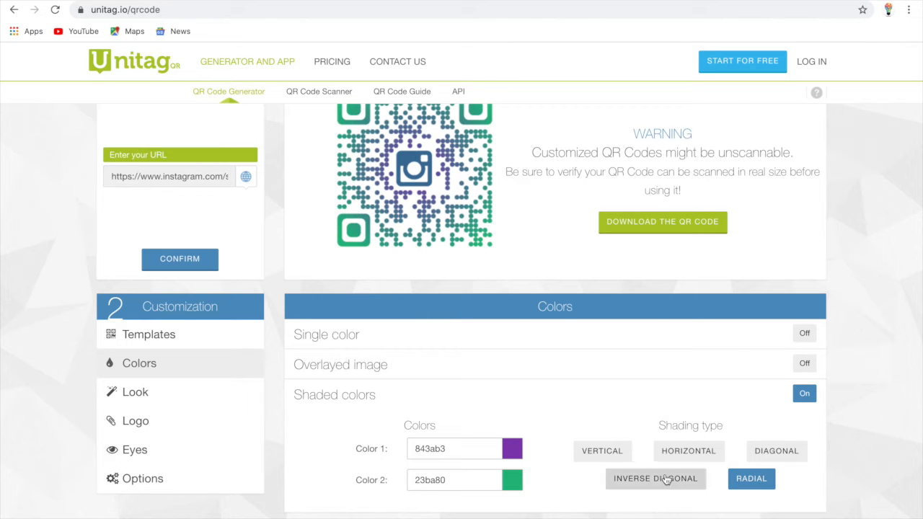
pyautogui.scroll(2, 561, 356)
pyautogui.scroll(-2, 561, 363)
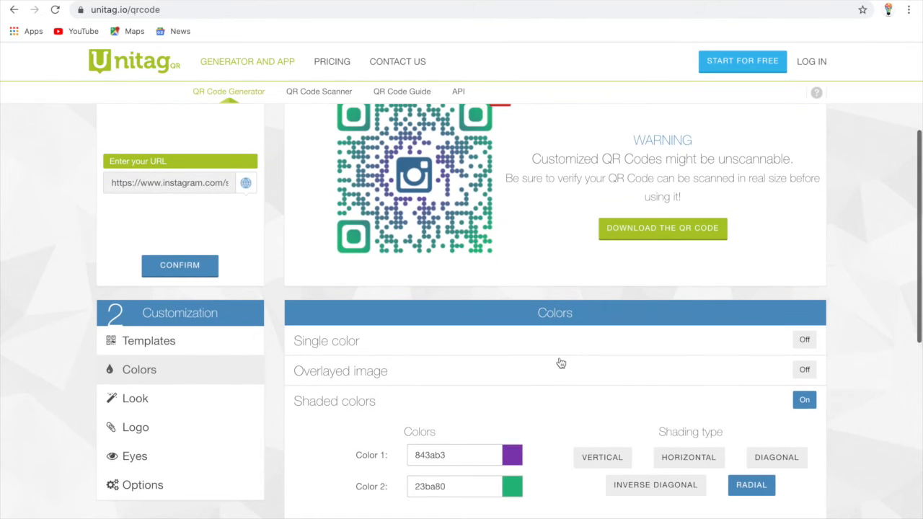
pyautogui.click(683, 459)
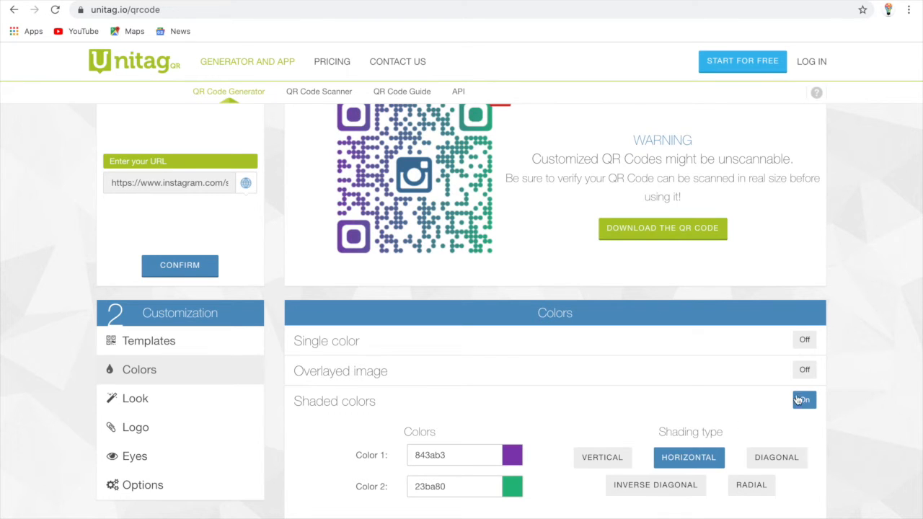
# Change the look of the QR code's eyes to the Diamond shape.
pyautogui.click(175, 408)
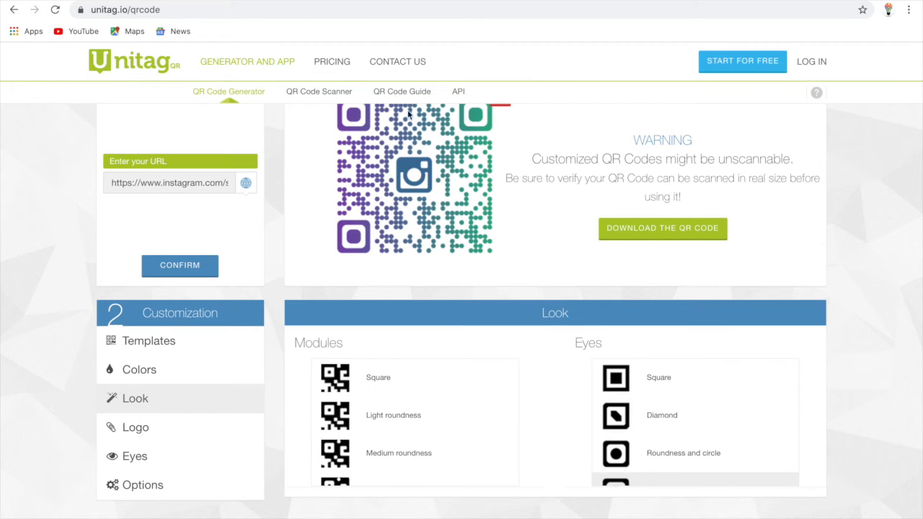
pyautogui.click(617, 425)
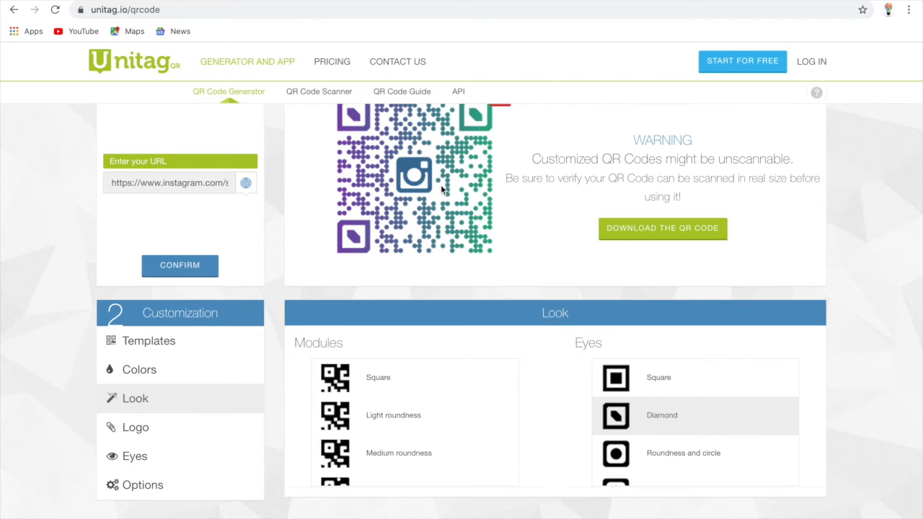
pyautogui.scroll(1, 441, 185)
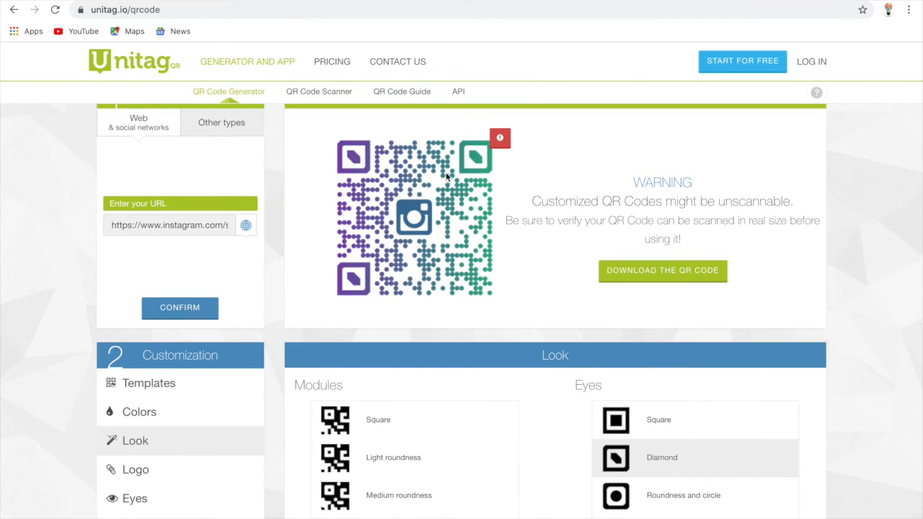
# Look through the available module shapes and the logo overlay settings for the QR code.
pyautogui.scroll(-3, 360, 263)
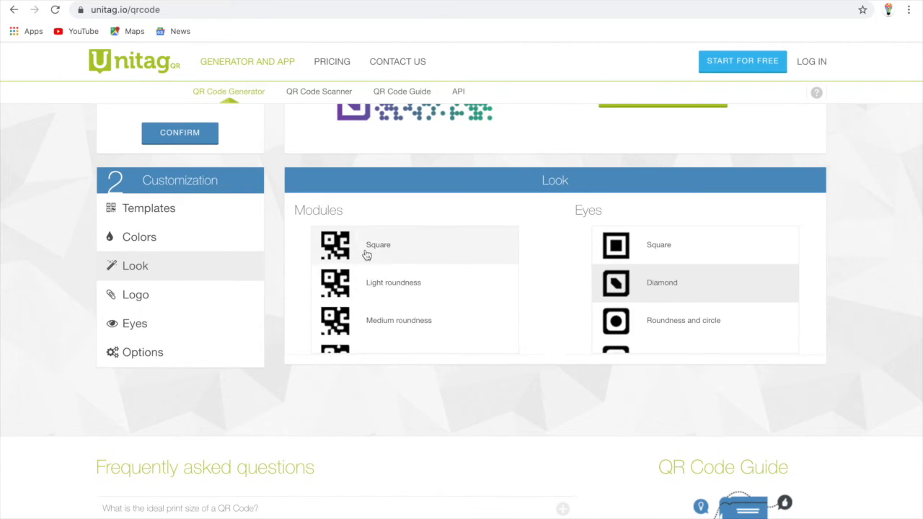
pyautogui.scroll(1, 377, 311)
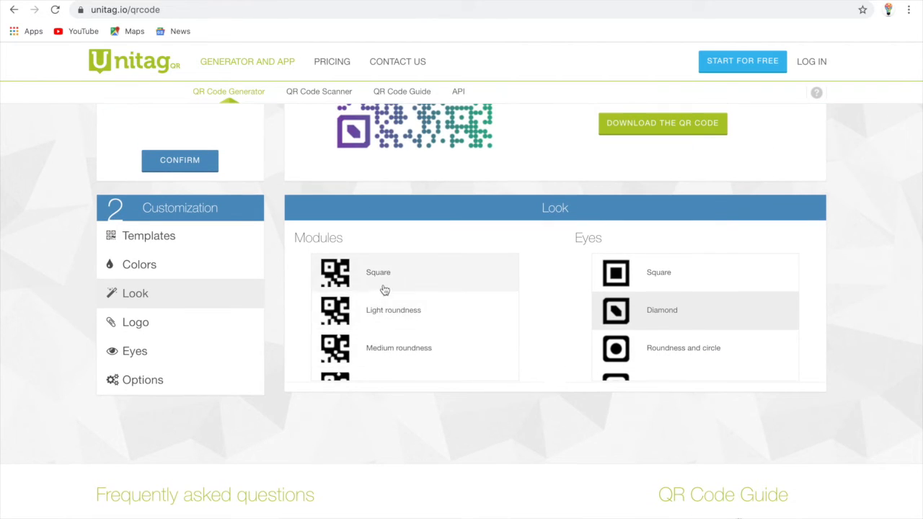
pyautogui.scroll(-4, 385, 360)
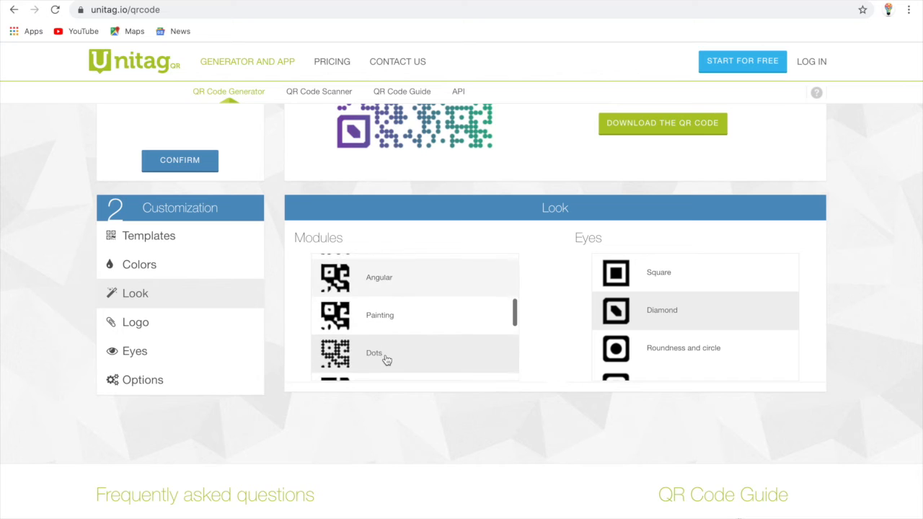
pyautogui.scroll(-1, 387, 360)
pyautogui.scroll(2, 387, 360)
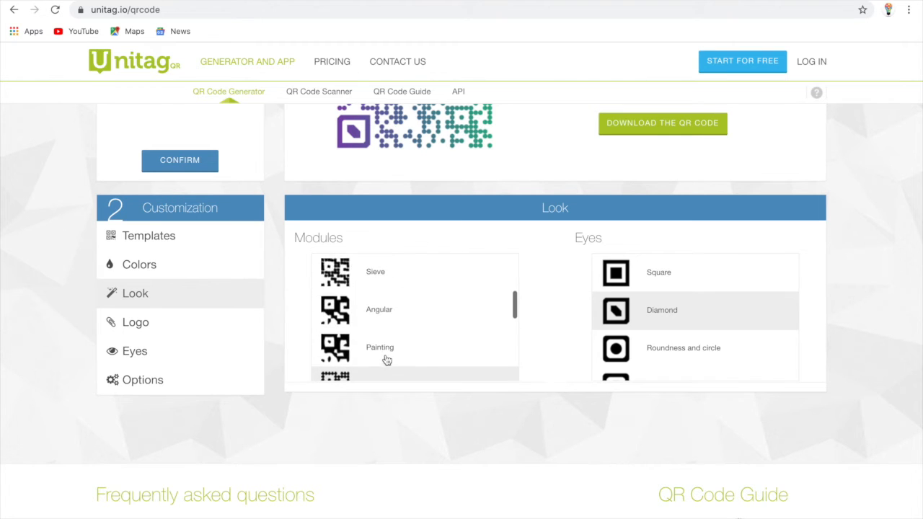
pyautogui.scroll(-3, 387, 360)
pyautogui.scroll(-3, 387, 360)
pyautogui.scroll(1, 386, 360)
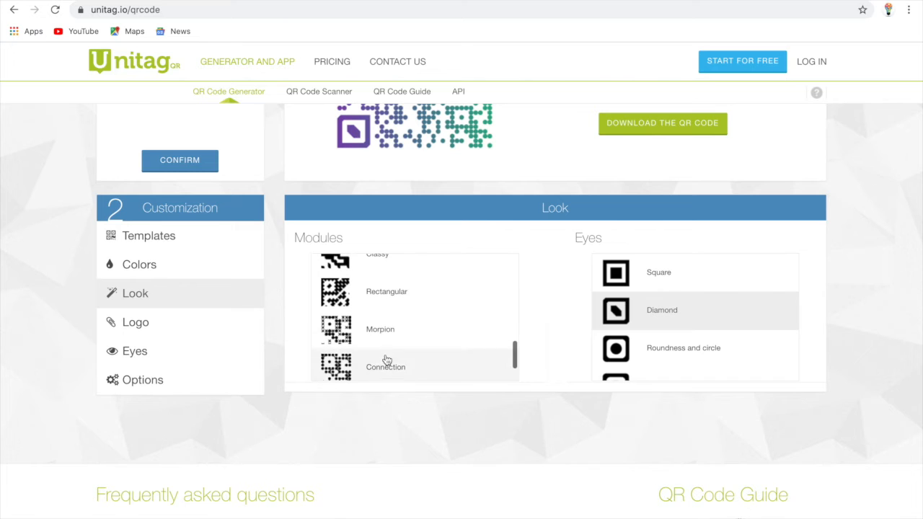
pyautogui.click(137, 328)
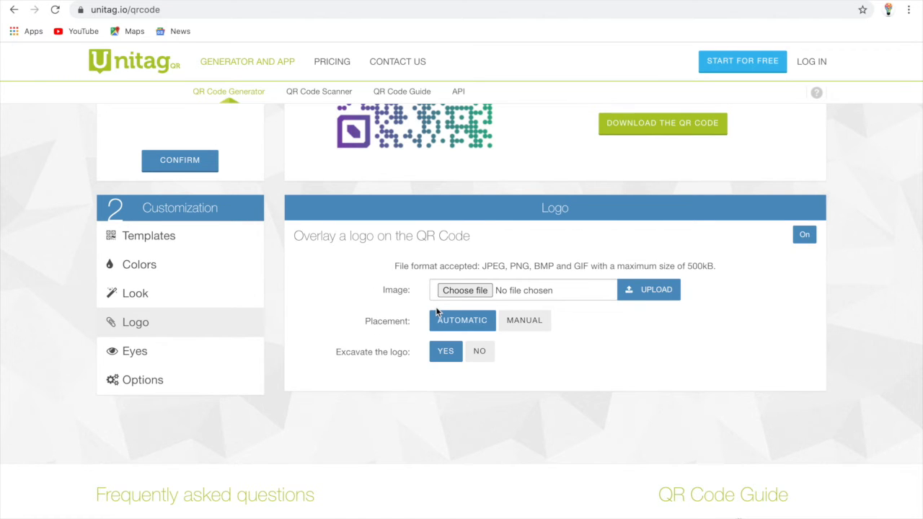
pyautogui.scroll(1, 436, 311)
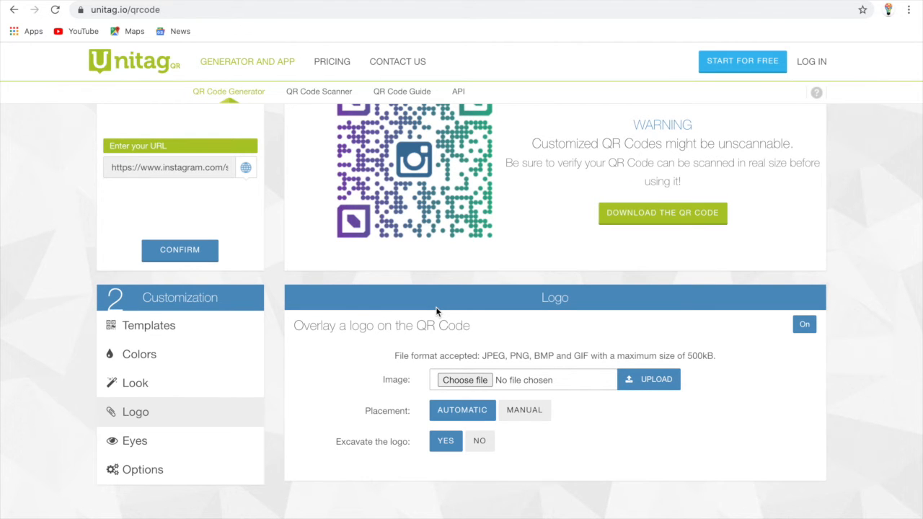
# Color the QR code's upper-left eye with external purple 8a1d8a and internal green 3c912d.
pyautogui.click(134, 440)
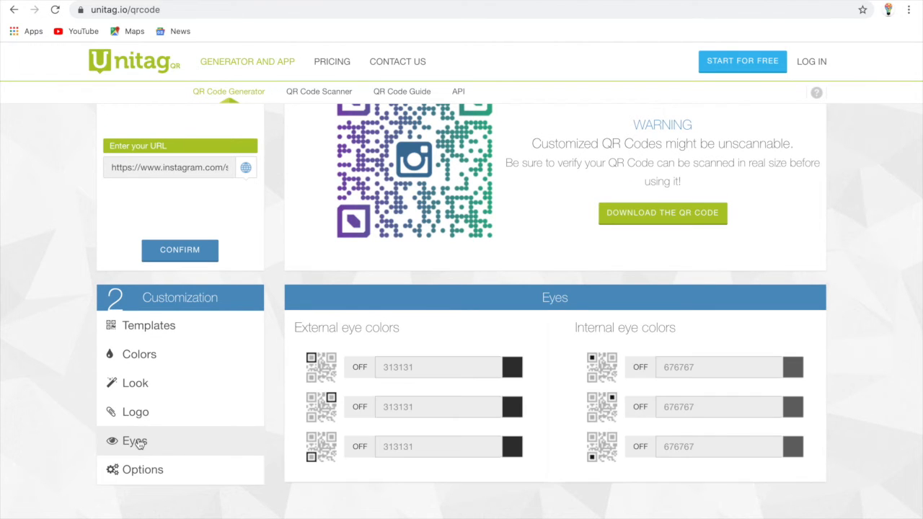
pyautogui.scroll(1, 381, 224)
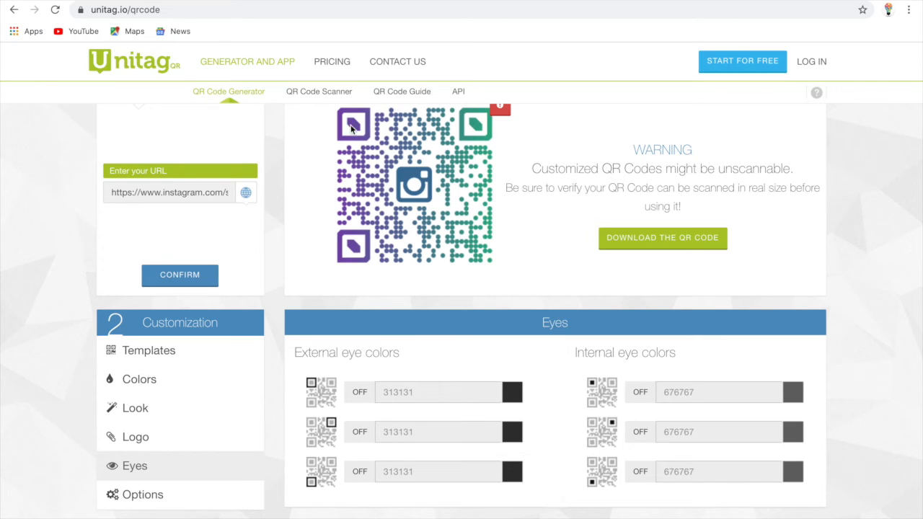
pyautogui.click(512, 395)
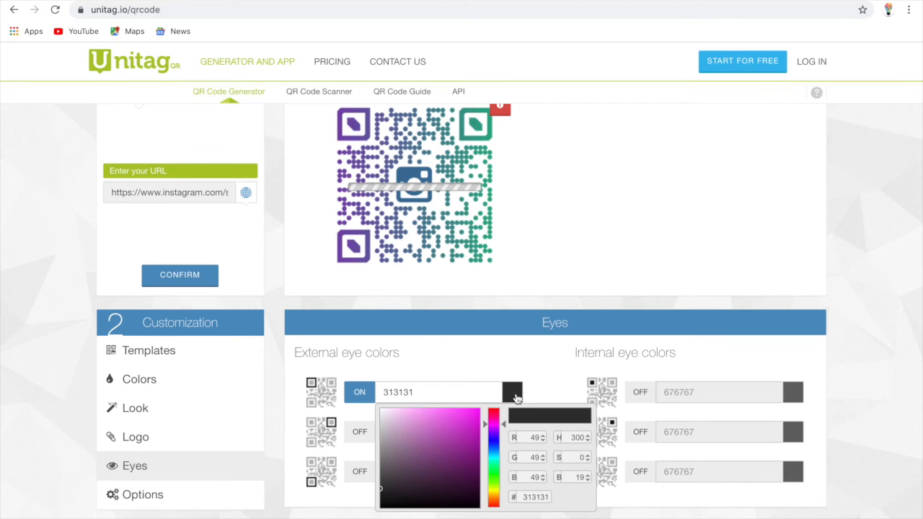
pyautogui.click(459, 454)
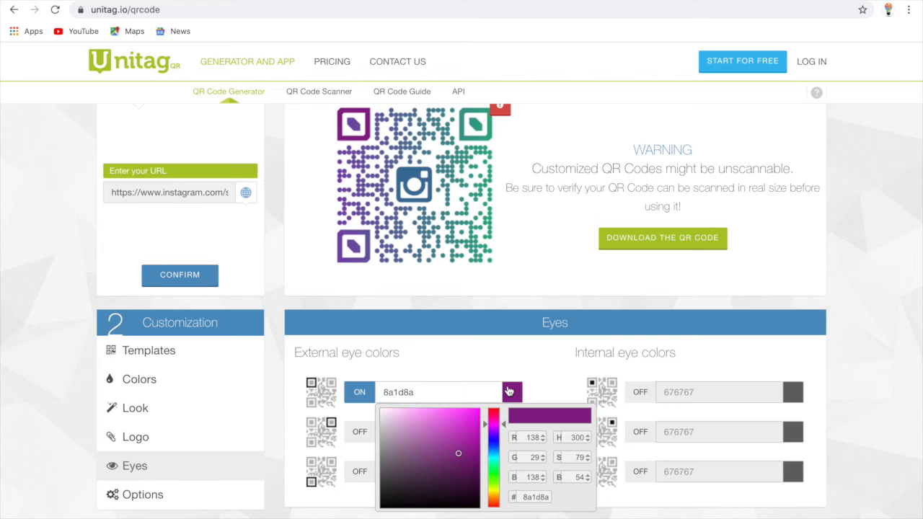
pyautogui.click(794, 396)
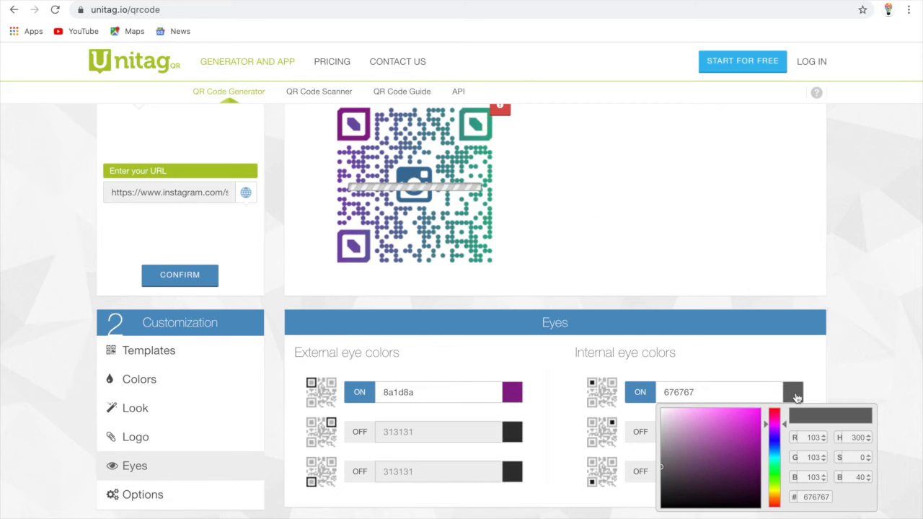
pyautogui.click(777, 477)
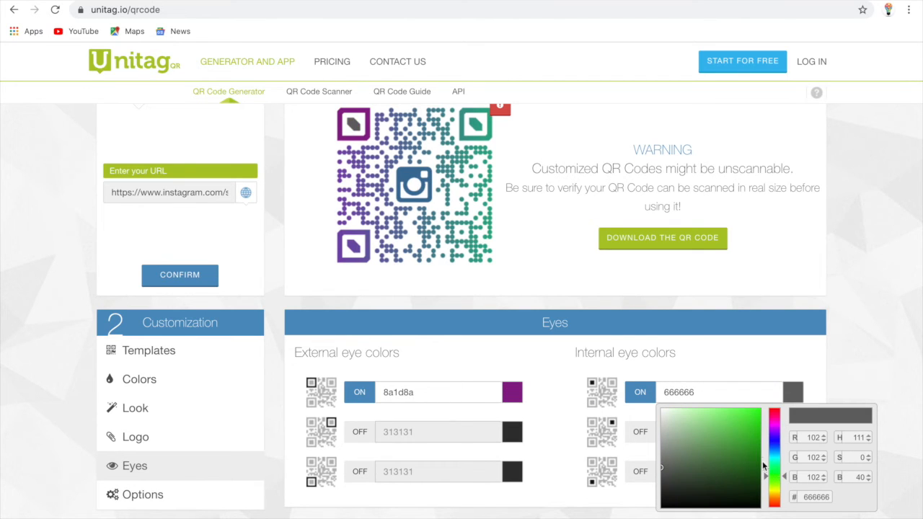
pyautogui.click(731, 451)
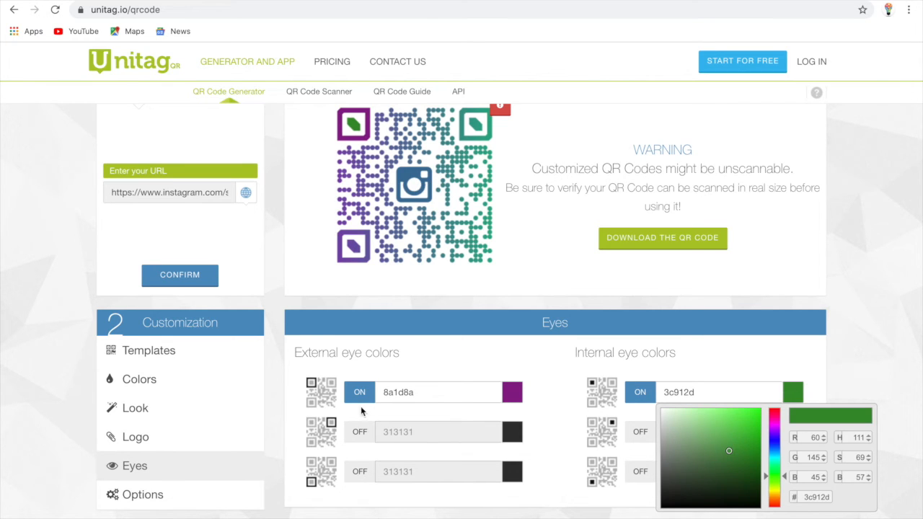
# Set the external color of the QR code's upper-right eye to orange d16e1e.
pyautogui.click(512, 431)
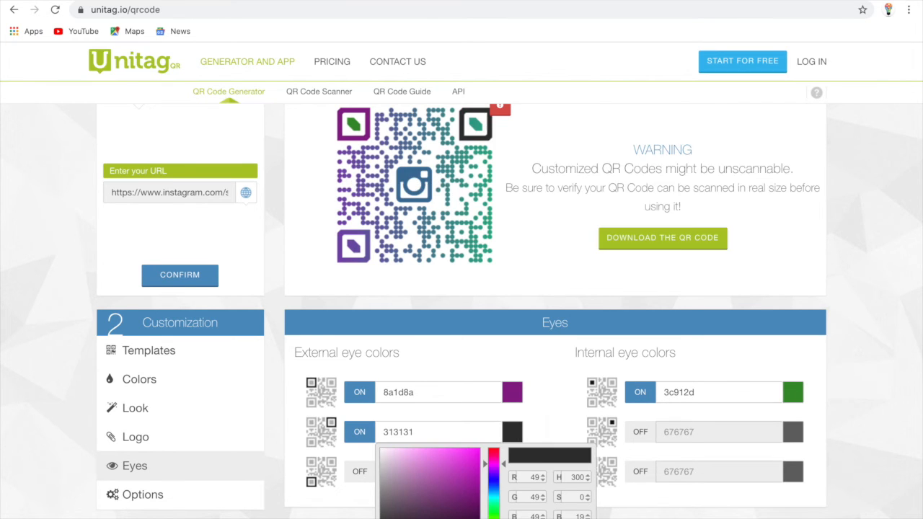
pyautogui.click(494, 518)
pyautogui.click(466, 466)
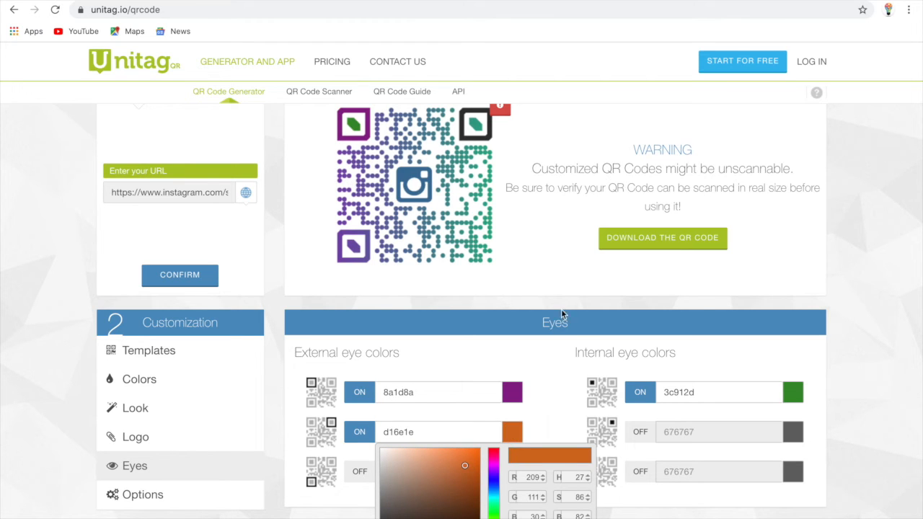
pyautogui.scroll(-1, 475, 195)
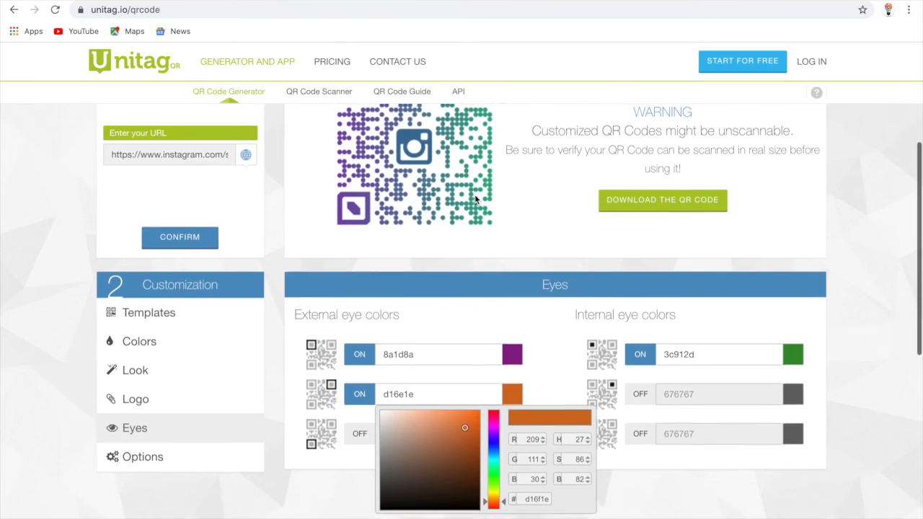
pyautogui.scroll(2, 474, 194)
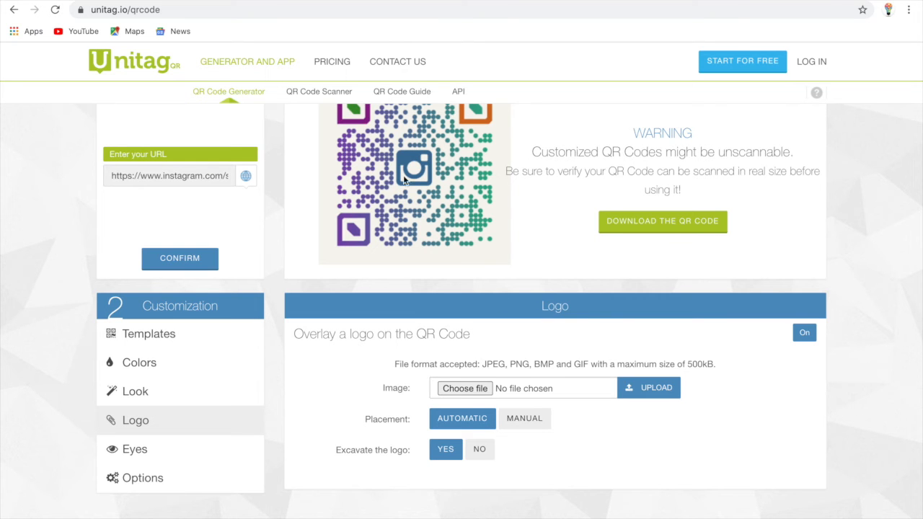
# Manually place the Instagram logo in the lower-right corner of the QR code and save its position.
pyautogui.click(524, 423)
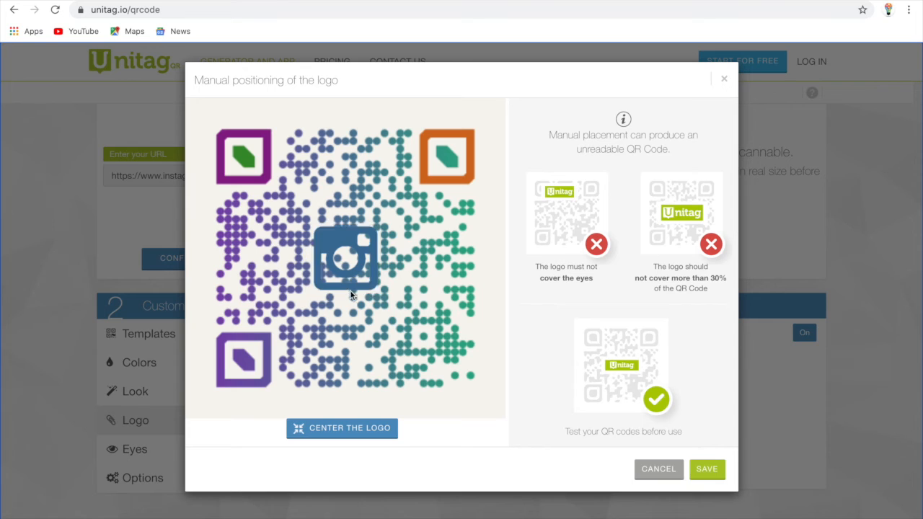
pyautogui.moveTo(350, 290); pyautogui.dragTo(476, 396)
pyautogui.click(710, 472)
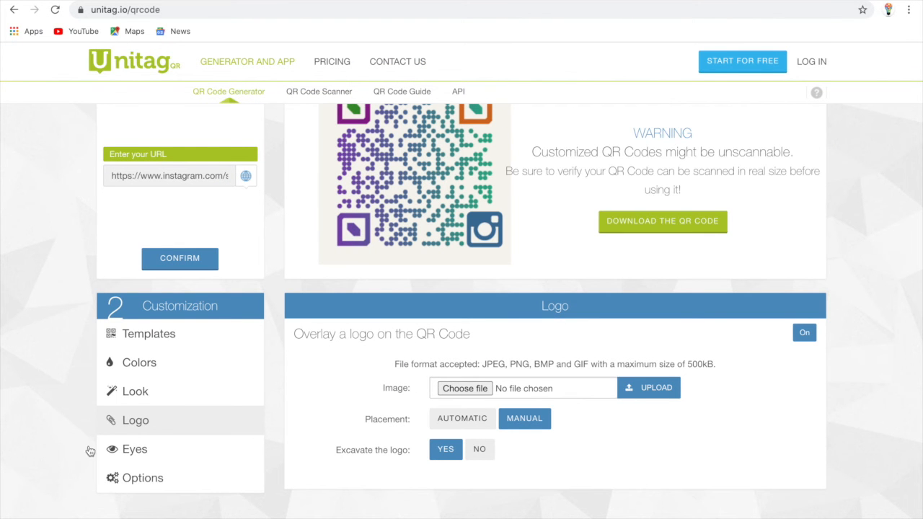
# Change the QR code's background color, trying dark brown 75672d before settling on yellow f0d771.
pyautogui.click(137, 480)
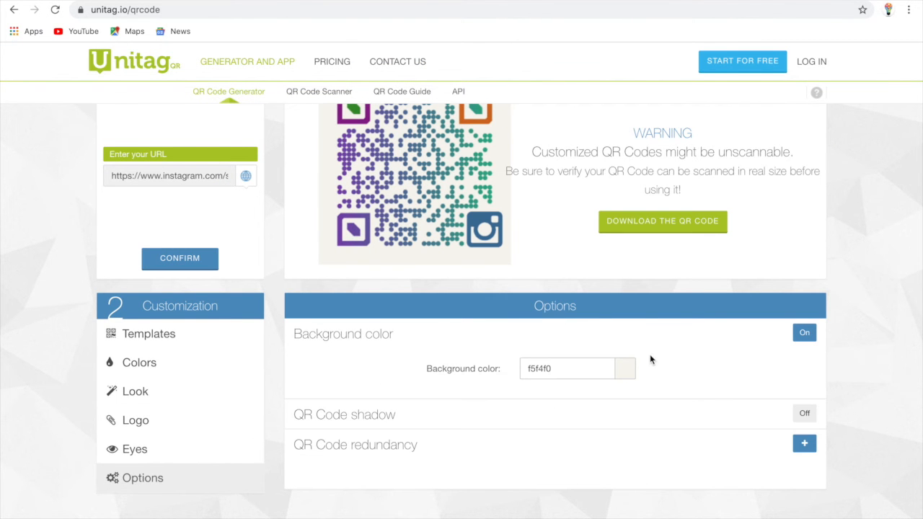
pyautogui.click(624, 369)
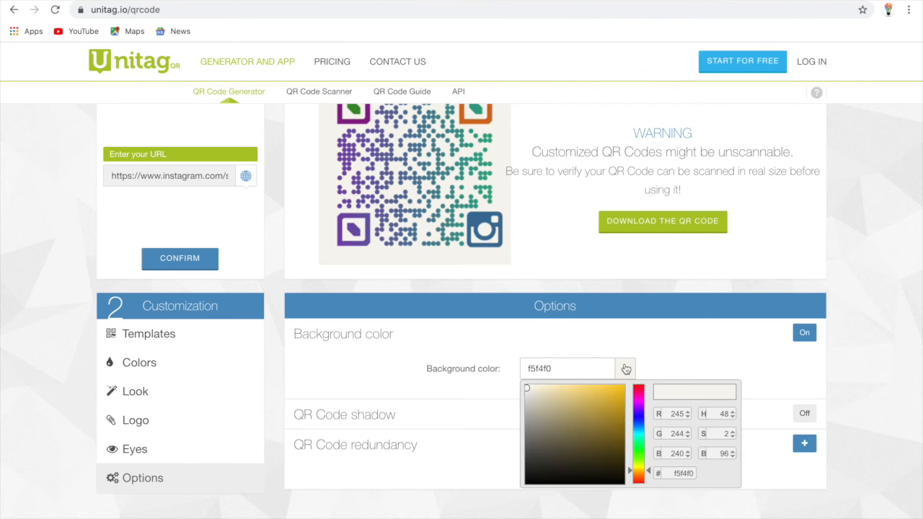
pyautogui.click(588, 439)
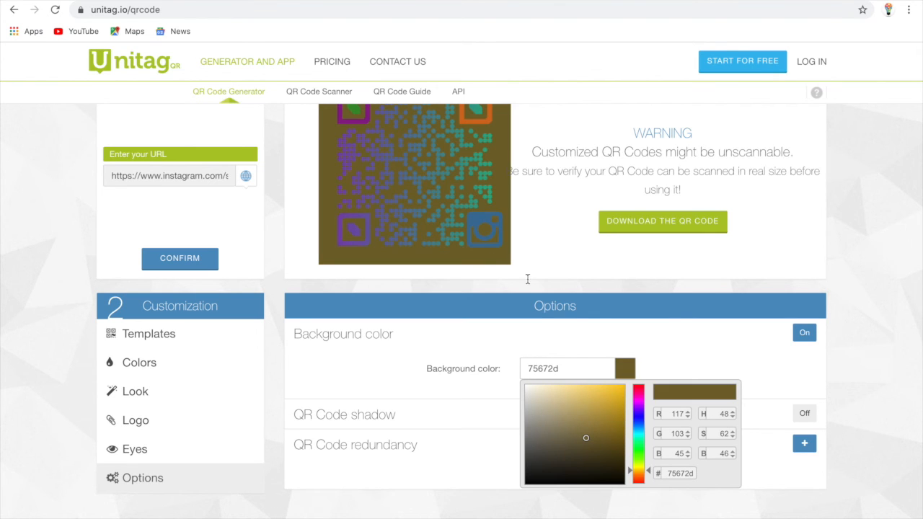
pyautogui.scroll(2, 484, 244)
pyautogui.scroll(-2, 484, 244)
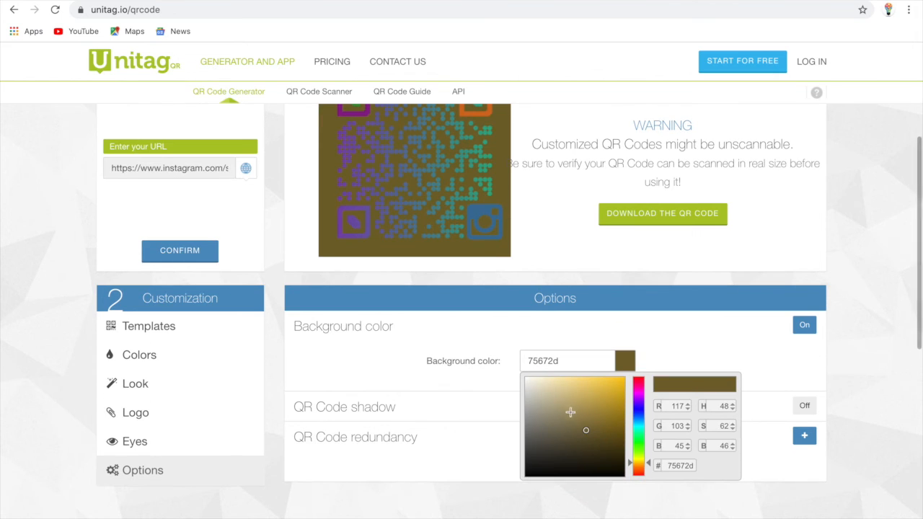
pyautogui.click(577, 382)
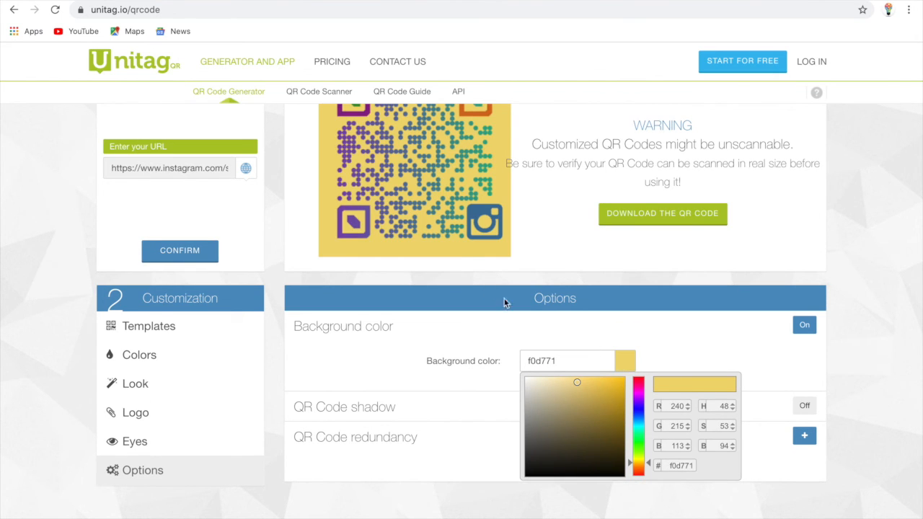
pyautogui.scroll(2, 484, 281)
pyautogui.scroll(-2, 485, 281)
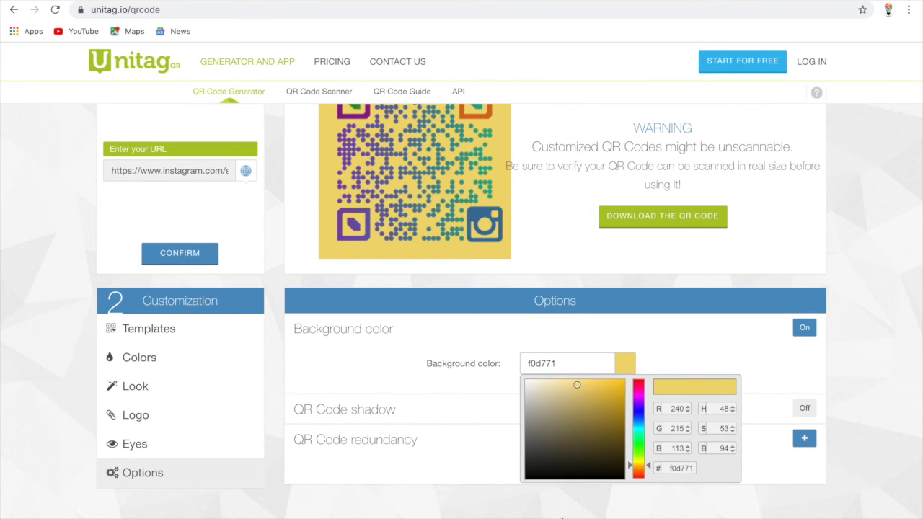
# Download the customized low definition QR code without sharing it on social networks, and dismiss the free account offer.
pyautogui.scroll(1, 573, 321)
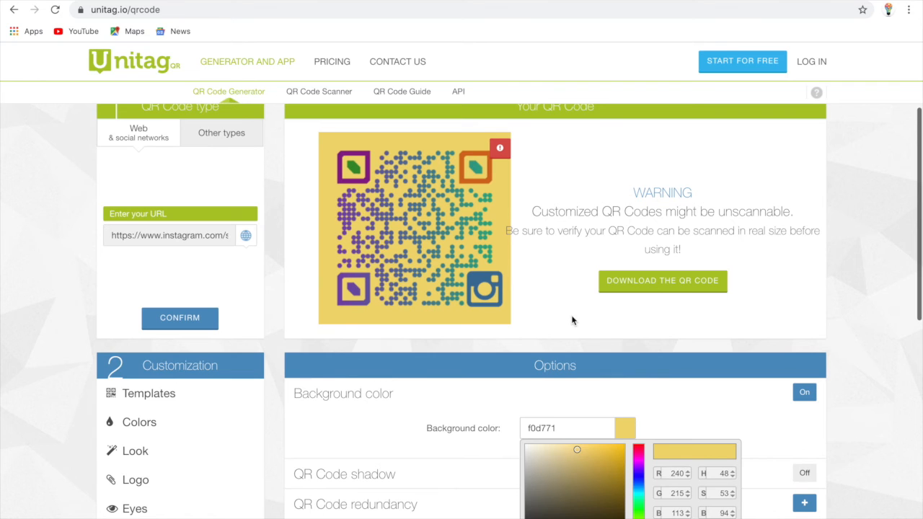
pyautogui.click(671, 288)
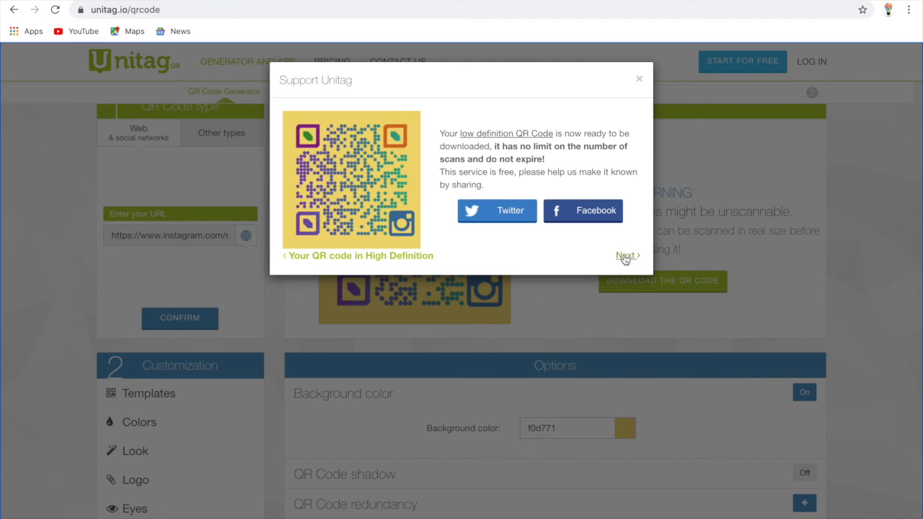
pyautogui.click(625, 257)
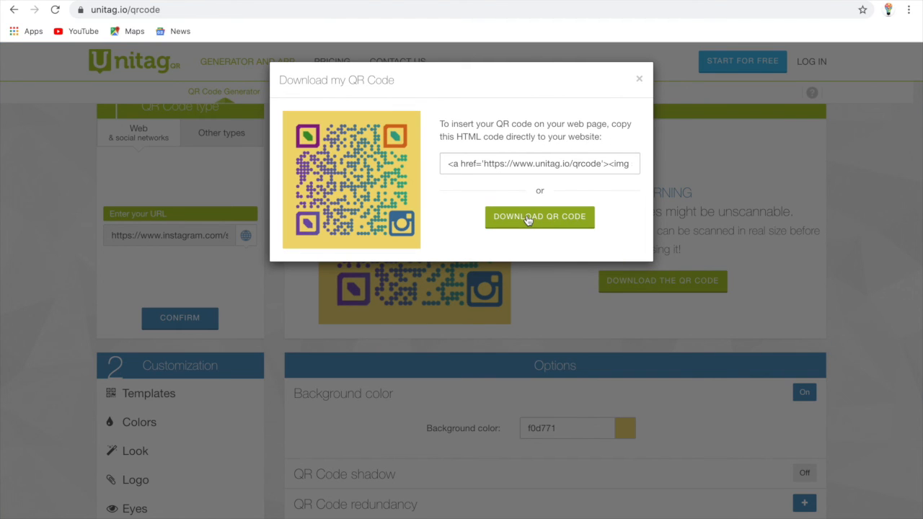
pyautogui.click(528, 218)
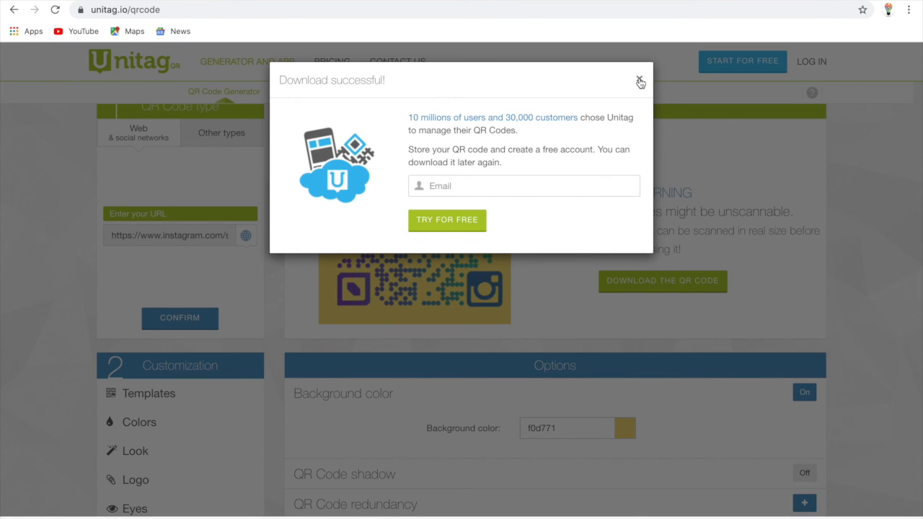
pyautogui.click(639, 82)
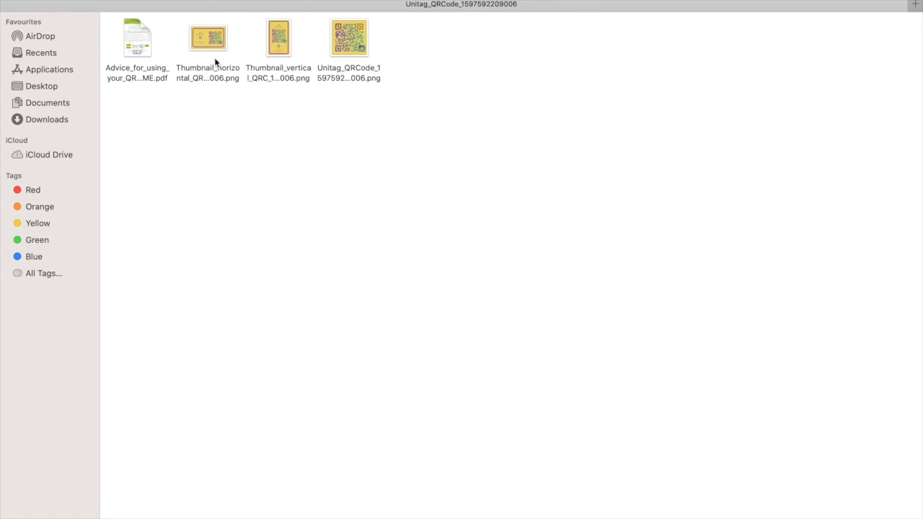
# Open the vertical thumbnail PNG from the downloaded Unitag QR code folder to view it.
pyautogui.click(282, 45)
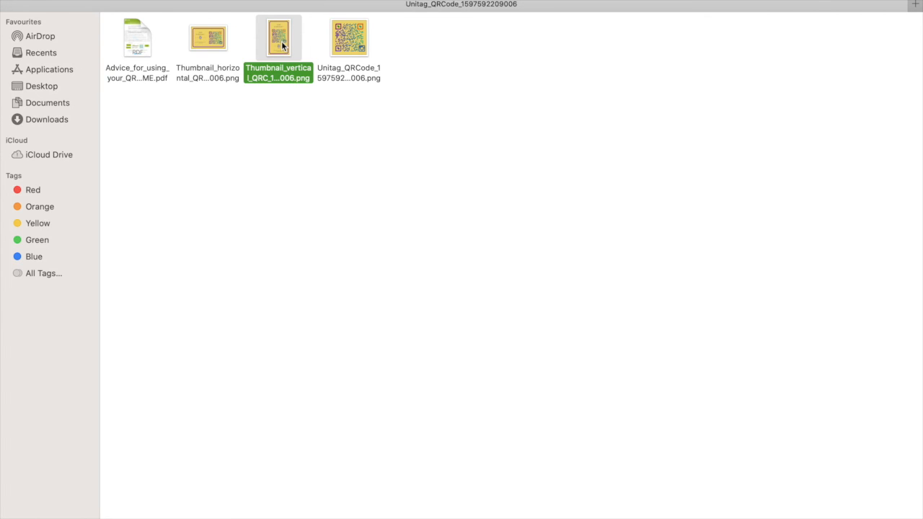
pyautogui.doubleClick(282, 45)
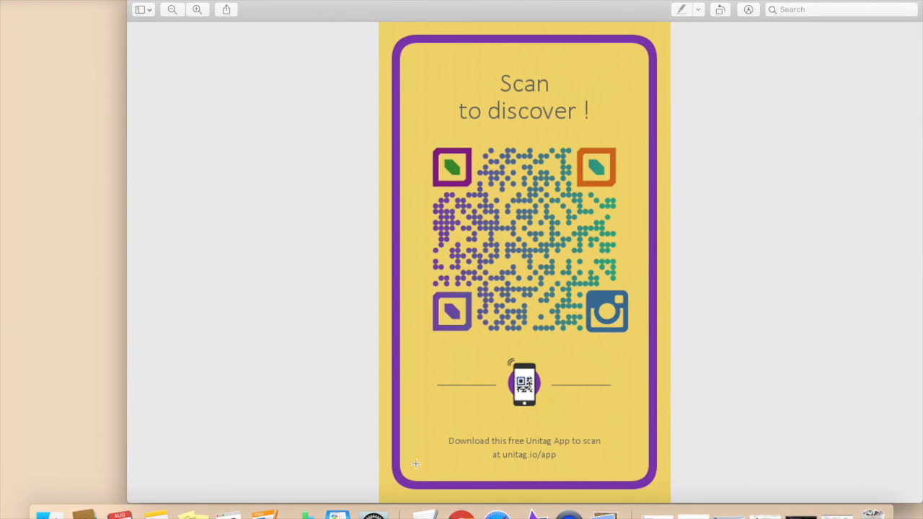